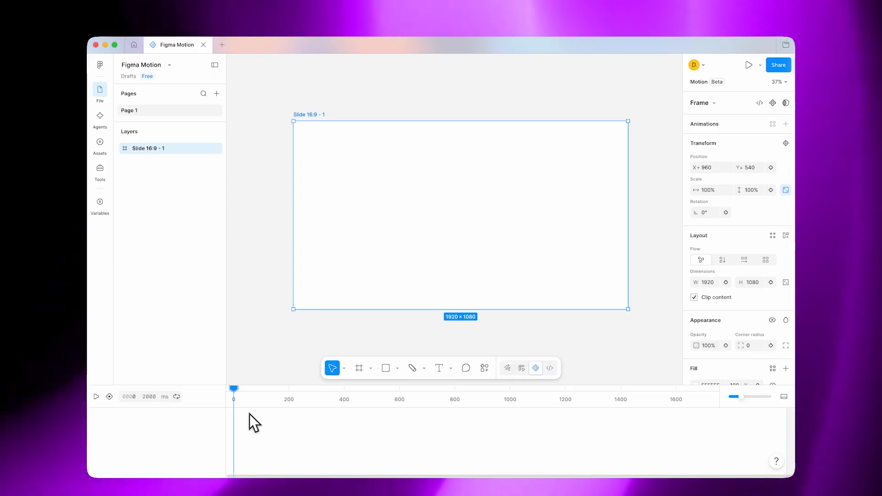
- Try the timeline's zoom control, then collapse the timeline and reopen it
{"action": "mouse_move", "coordinate": [236, 392]}
{"action": "left_mouse_down"}
{"action": "mouse_move", "coordinate": [287, 392]}
{"action": "mouse_move", "coordinate": [225, 391]}
{"action": "mouse_move", "coordinate": [412, 398]}
{"action": "mouse_move", "coordinate": [238, 410]}
{"action": "mouse_move", "coordinate": [498, 397]}
{"action": "mouse_move", "coordinate": [235, 396]}
{"action": "left_mouse_up"}
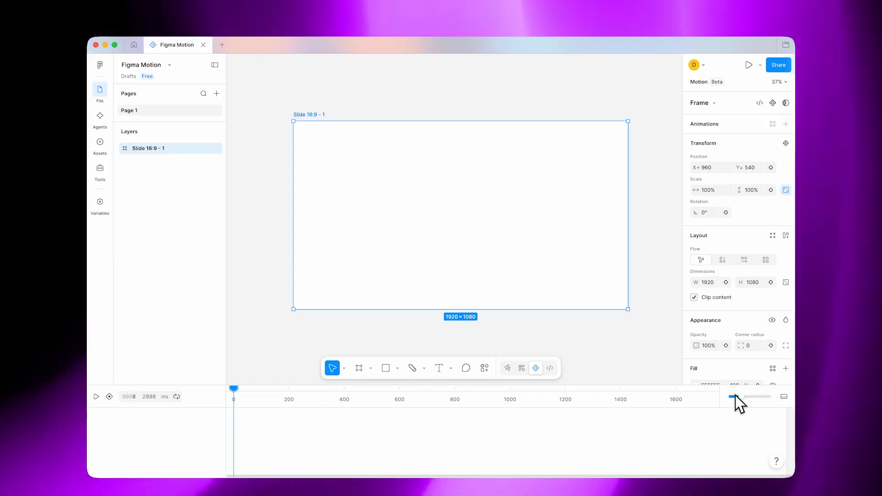
{"action": "left_click_drag", "start_coordinate": [736, 396], "coordinate": [743, 396]}
{"action": "left_click", "coordinate": [785, 396]}
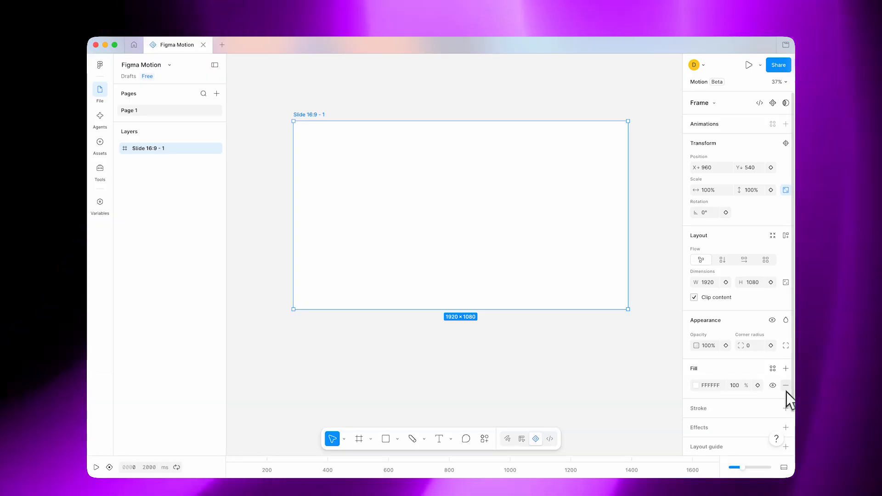
{"action": "left_click", "coordinate": [784, 468]}
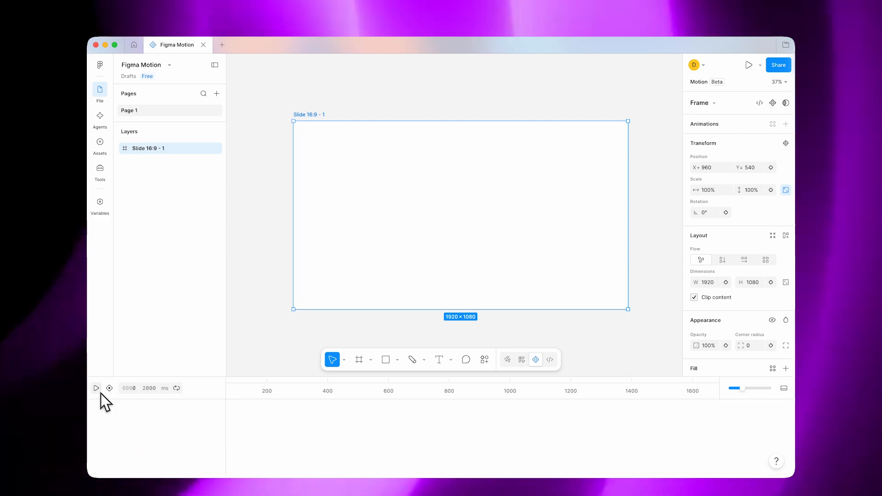
- Play the empty timeline, then return the playhead to 0 ms
{"action": "left_click", "coordinate": [100, 393]}
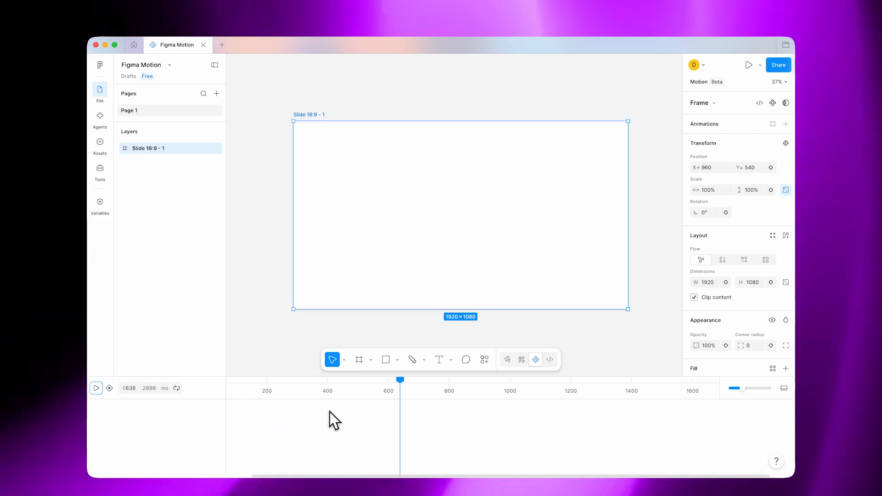
{"action": "scroll", "coordinate": [329, 412], "scroll_direction": "left", "scroll_amount": 2}
{"action": "left_click_drag", "start_coordinate": [430, 381], "coordinate": [225, 384]}
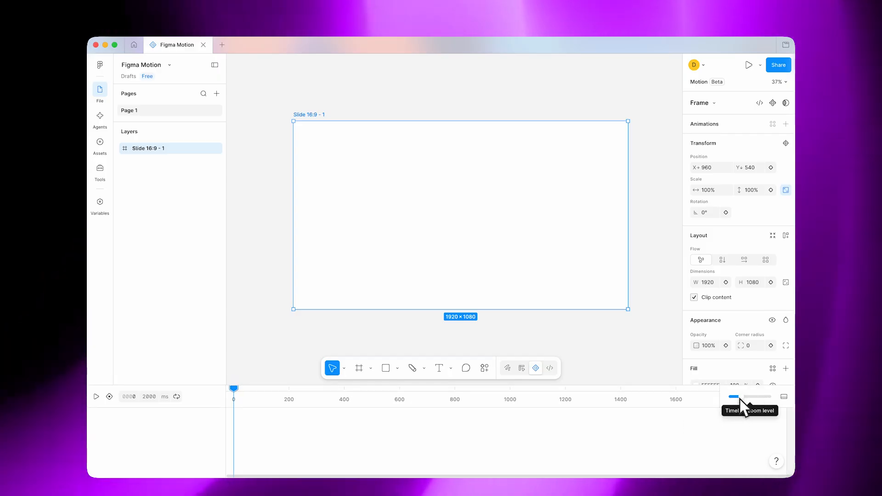
- Adjust the timeline's zoom level and make the timeline area slightly taller
{"action": "left_click", "coordinate": [740, 399]}
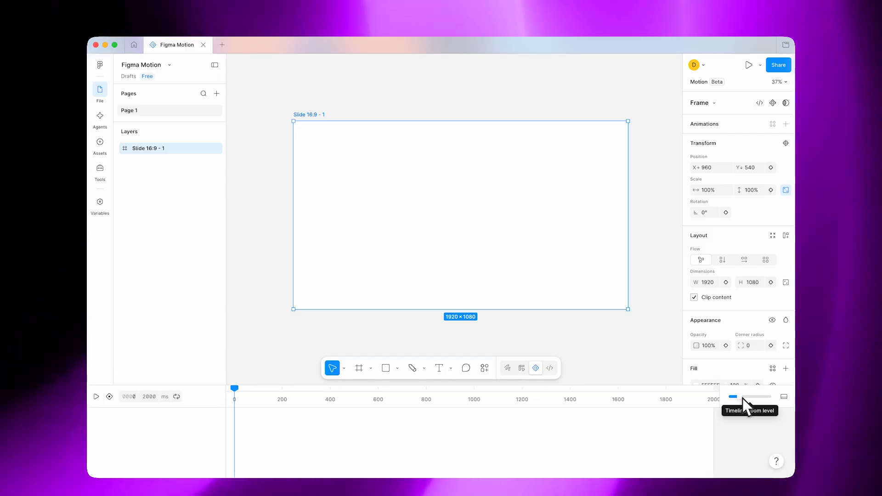
{"action": "left_click_drag", "start_coordinate": [742, 399], "coordinate": [745, 400]}
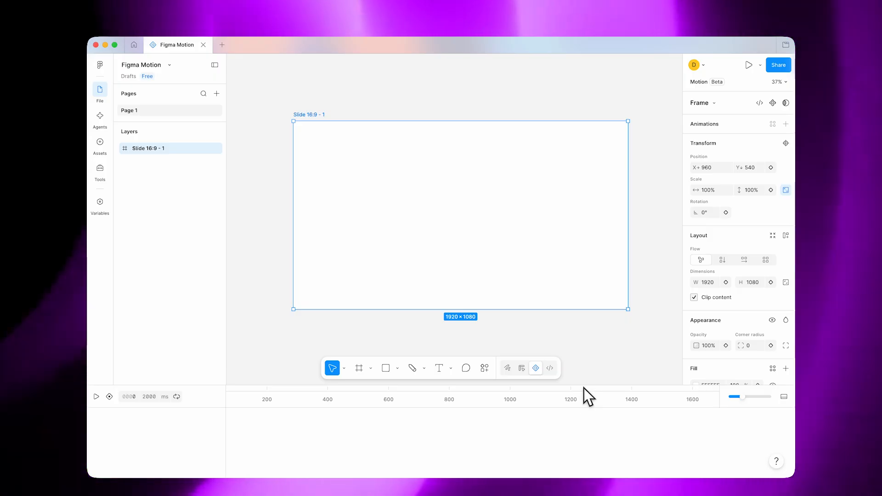
{"action": "mouse_move", "coordinate": [582, 387]}
{"action": "left_mouse_down"}
{"action": "mouse_move", "coordinate": [588, 330]}
{"action": "mouse_move", "coordinate": [587, 396]}
{"action": "mouse_move", "coordinate": [585, 339]}
{"action": "mouse_move", "coordinate": [587, 384]}
{"action": "left_mouse_up"}
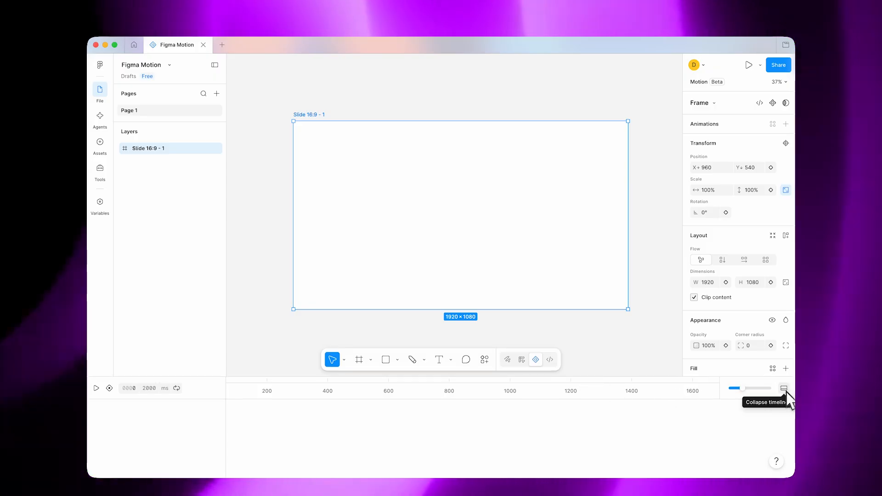
- Collapse and reopen the timeline, then run its playback and bring the playhead back to 0 ms
{"action": "left_click", "coordinate": [785, 390]}
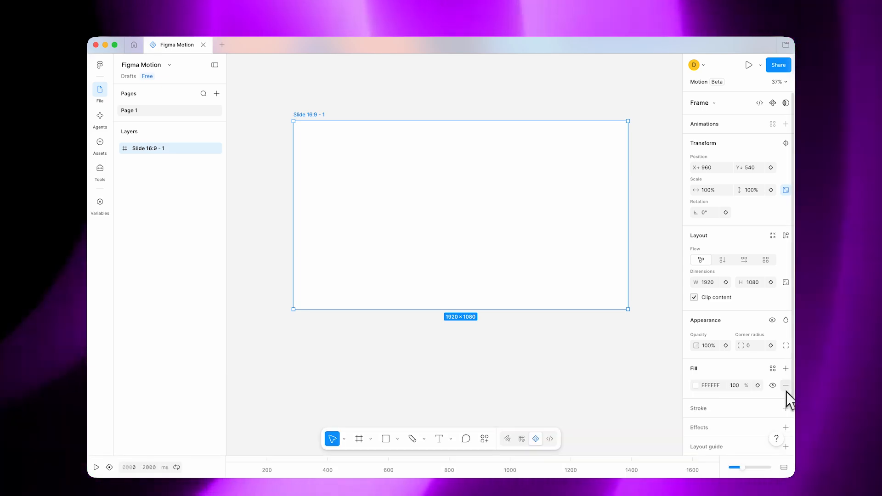
{"action": "left_click", "coordinate": [783, 468]}
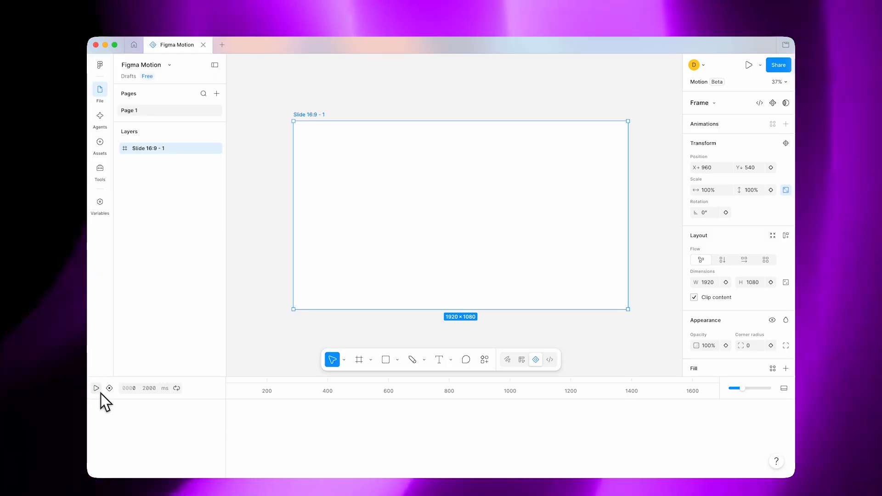
{"action": "left_click", "coordinate": [96, 388]}
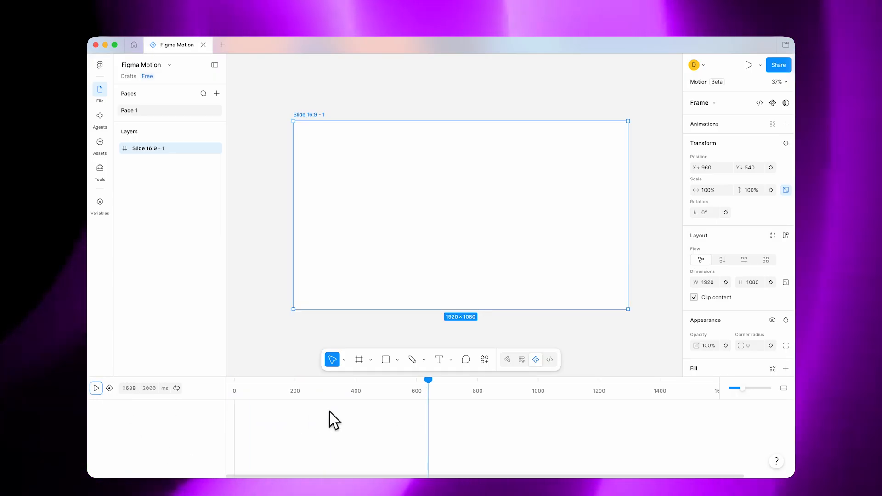
{"action": "left_click_drag", "start_coordinate": [428, 381], "coordinate": [228, 386]}
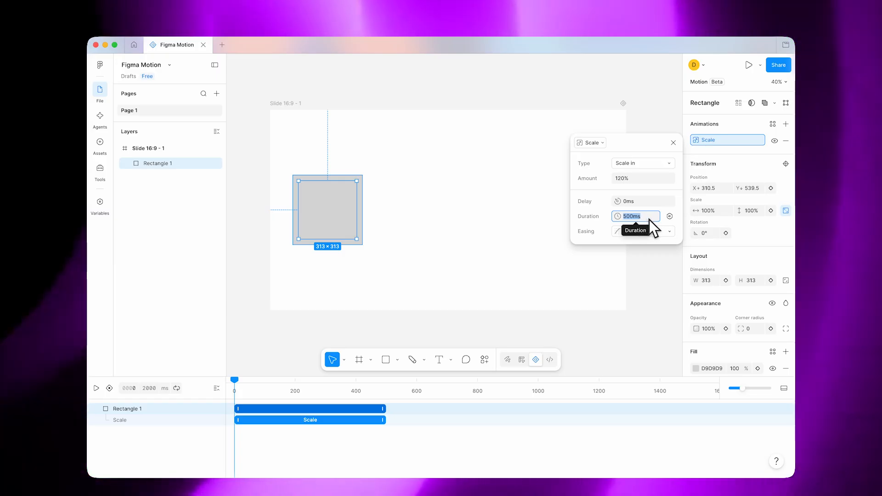
- Set the rectangle's Scale animation duration to 1000 ms, then adjust the end of its timeline bar
{"action": "type", "text": "1000"}
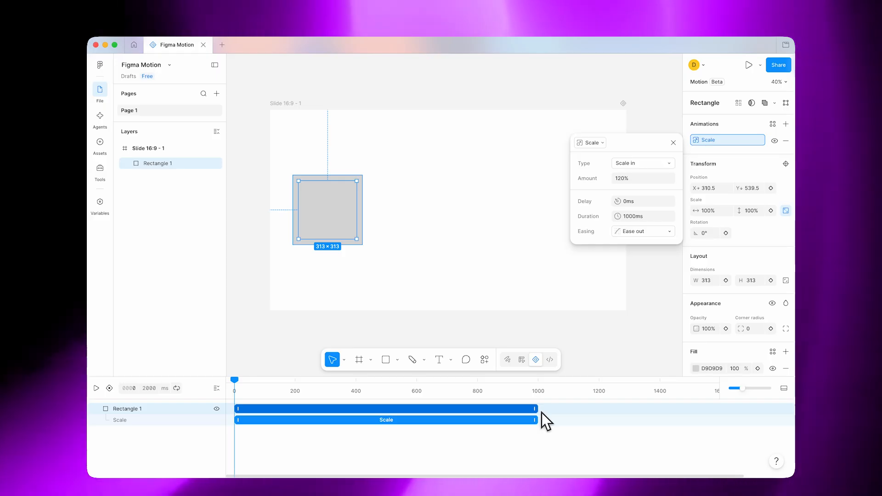
{"action": "left_click", "coordinate": [539, 413]}
{"action": "left_click_drag", "start_coordinate": [542, 409], "coordinate": [533, 426]}
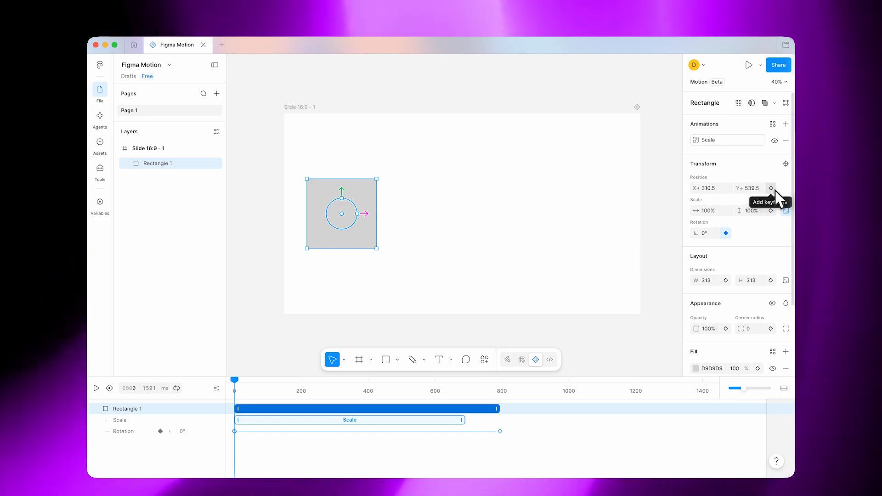
- Keyframe the rectangle's position at 0 ms, then move it to X 1399 at about 897 ms
{"action": "left_click", "coordinate": [775, 190]}
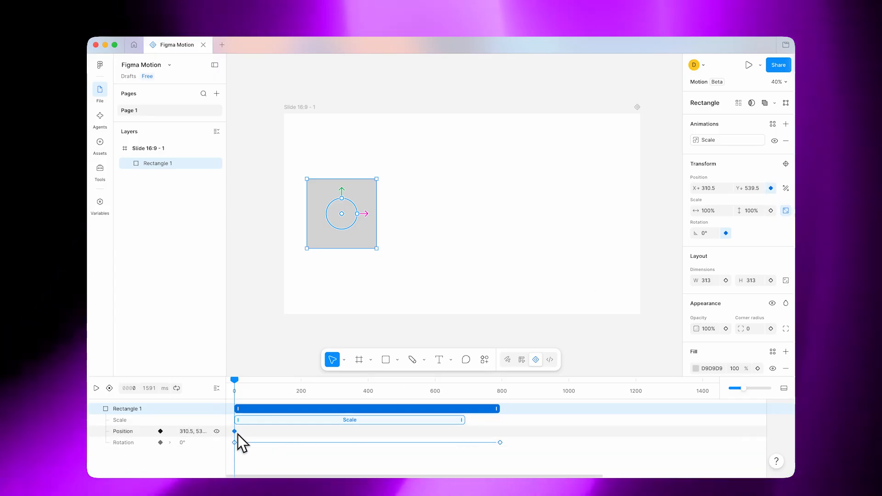
{"action": "left_click_drag", "start_coordinate": [236, 383], "coordinate": [538, 371]}
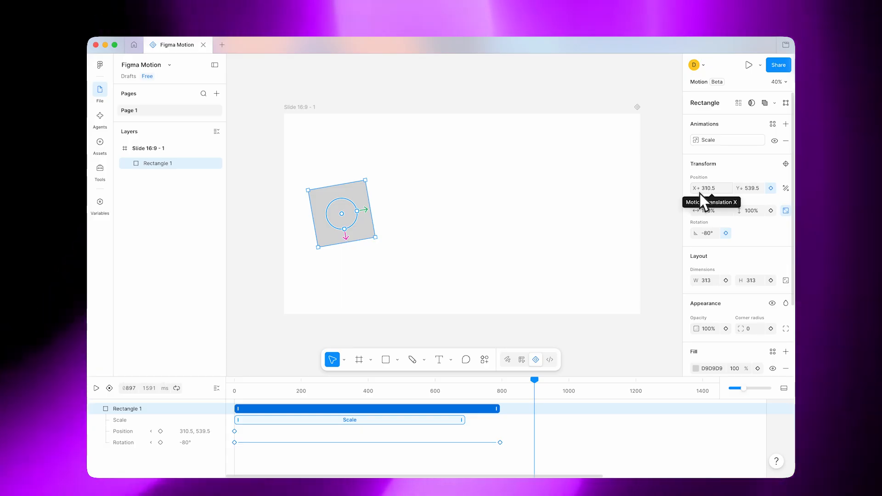
{"action": "left_click_drag", "start_coordinate": [700, 188], "coordinate": [693, 188]}
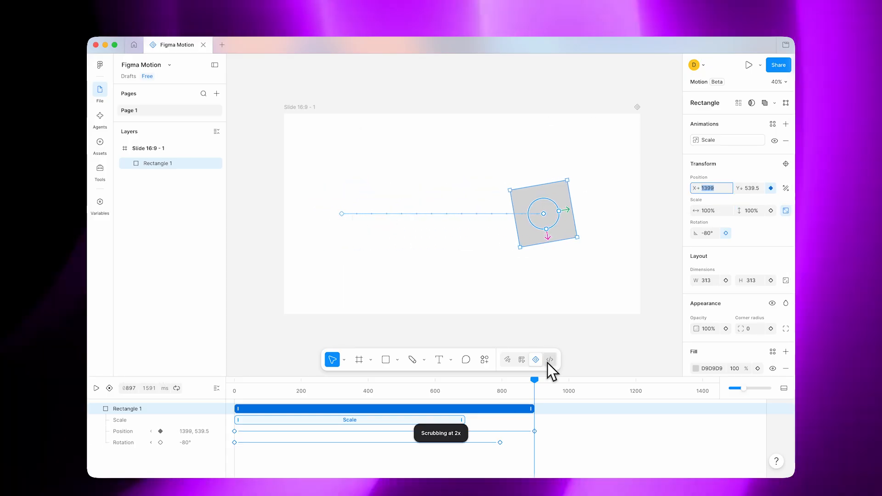
- Play the rectangle's combined scale, position and rotation animation from 0 ms, then return the playhead to the start
{"action": "left_click_drag", "start_coordinate": [536, 380], "coordinate": [210, 374]}
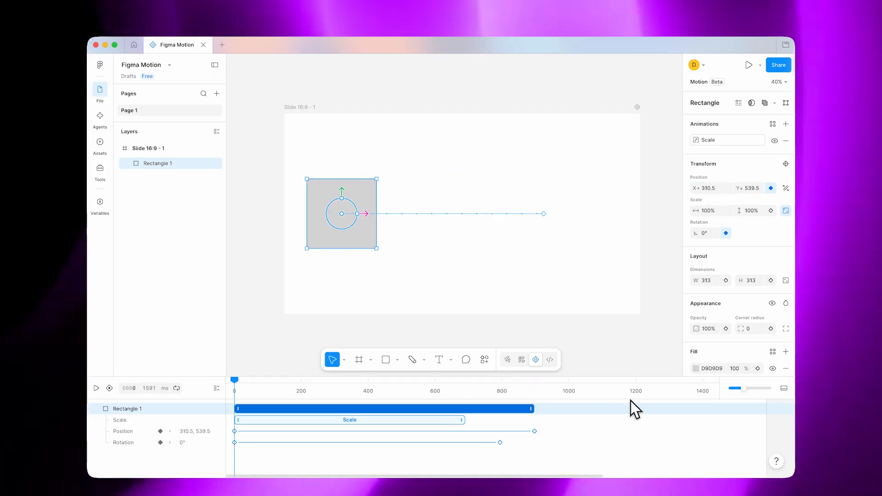
{"action": "key", "text": "space"}
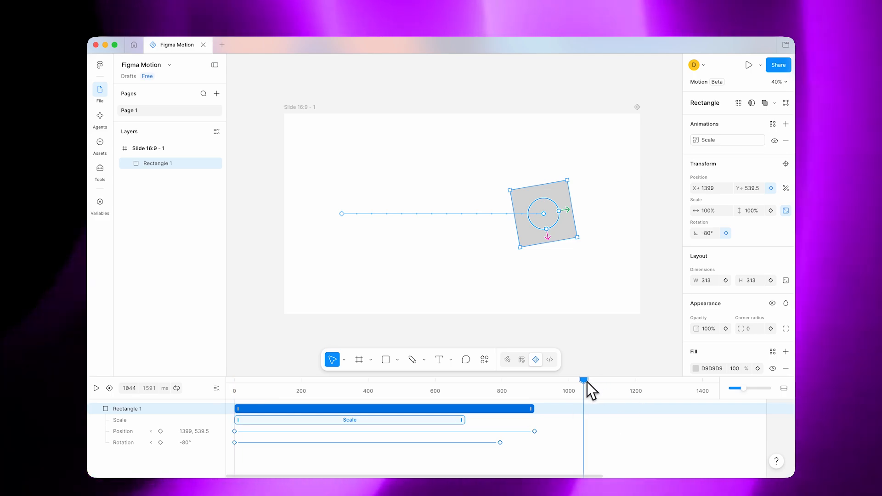
{"action": "left_click_drag", "start_coordinate": [588, 382], "coordinate": [217, 394]}
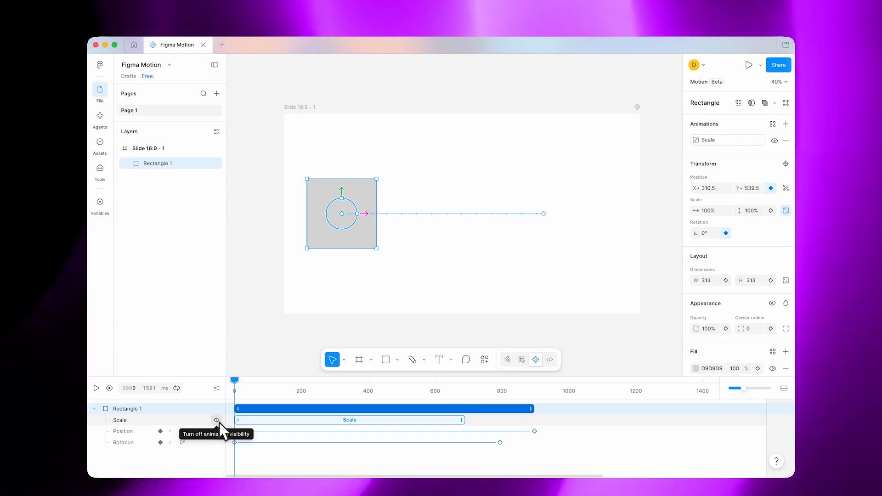
- Turn off the visibility of the Scale animation and play the timeline to preview the rectangle without it
{"action": "left_click", "coordinate": [219, 423]}
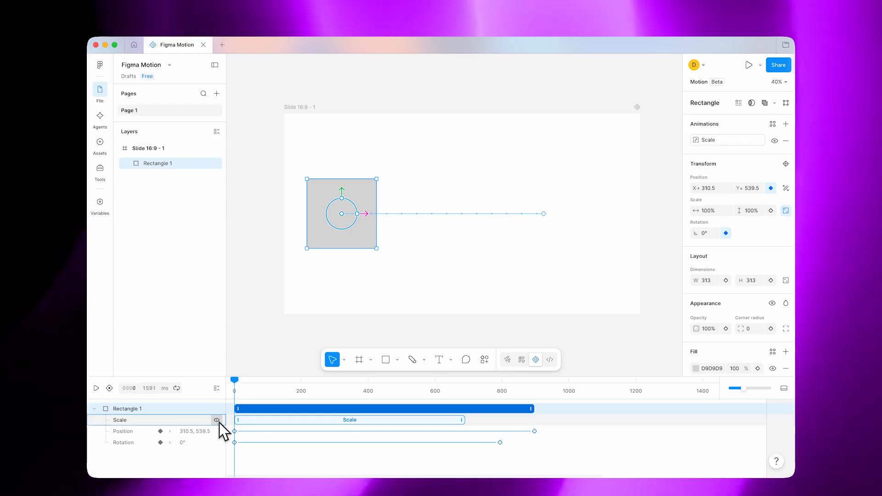
{"action": "left_click", "coordinate": [218, 420]}
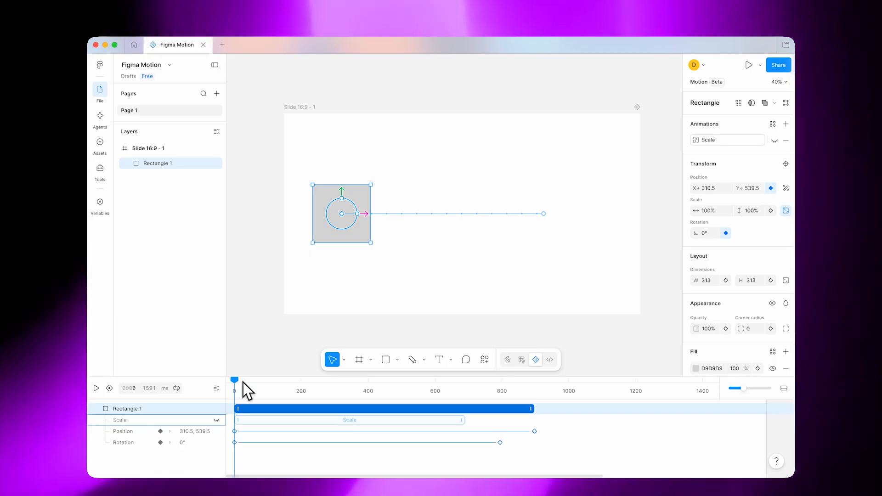
{"action": "key", "text": "space"}
{"action": "key", "text": "space"}
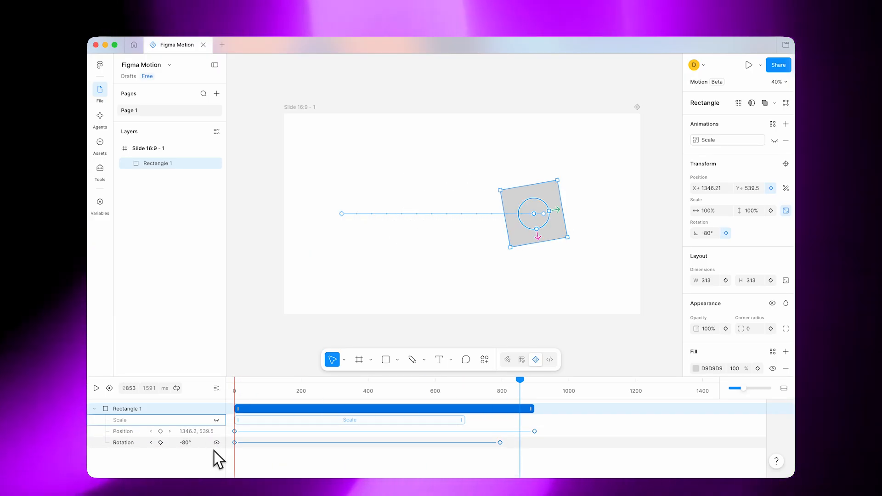
- Turn off the visibility of the Rotation track, preview the remaining motion, and return the playhead to 0 ms
{"action": "left_click", "coordinate": [216, 443]}
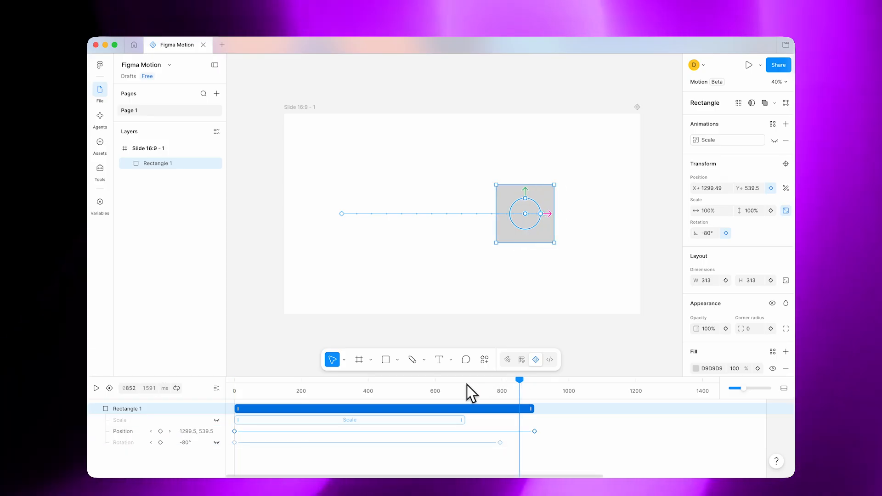
{"action": "left_click_drag", "start_coordinate": [467, 385], "coordinate": [172, 387]}
{"action": "key", "text": "space"}
{"action": "key", "text": "space"}
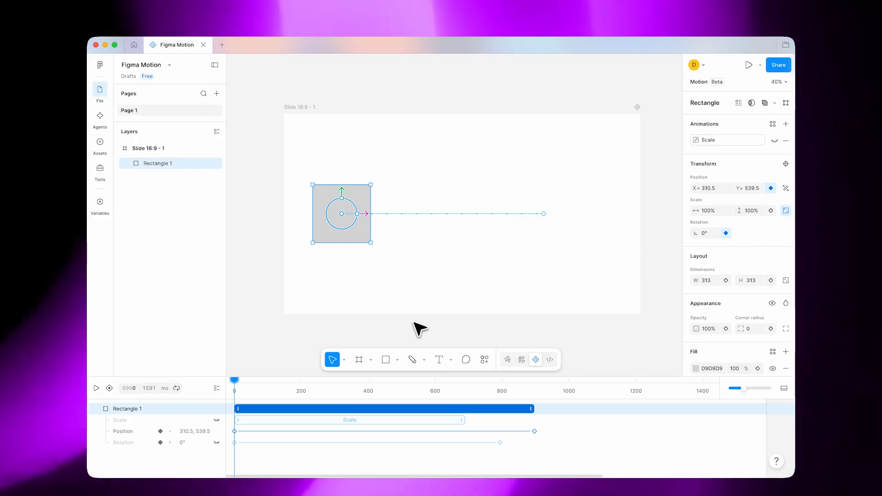
{"action": "left_click_drag", "start_coordinate": [238, 381], "coordinate": [183, 384]}
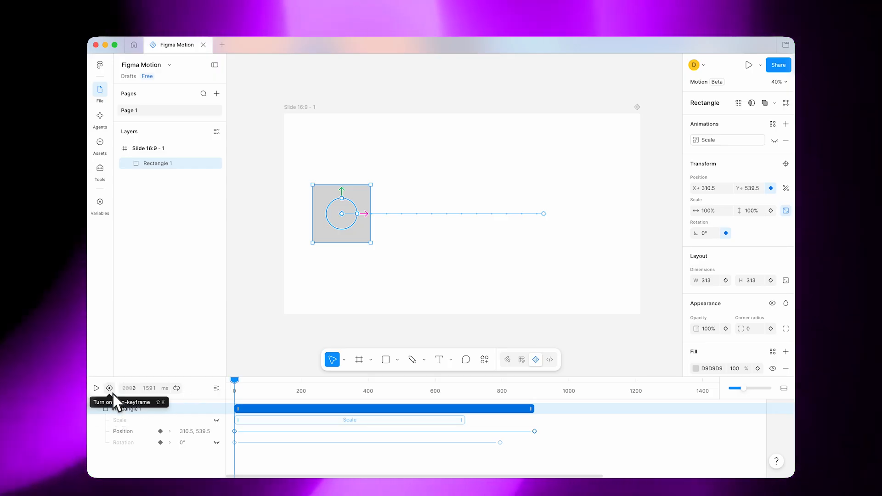
- Turn on auto-keyframe and enlarge the rectangle to about 516 × 516 at about 470 ms
{"action": "left_click", "coordinate": [112, 392]}
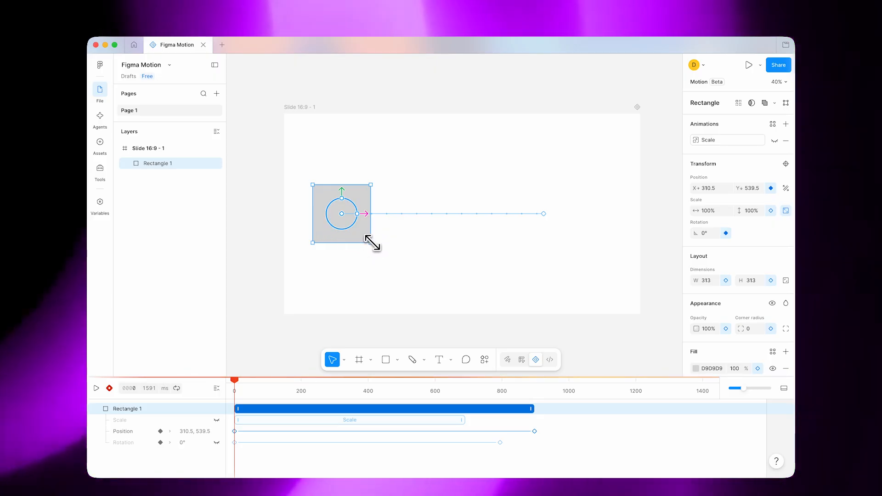
{"action": "left_click_drag", "start_coordinate": [237, 384], "coordinate": [392, 389]}
{"action": "left_click_drag", "start_coordinate": [474, 241], "coordinate": [515, 279]}
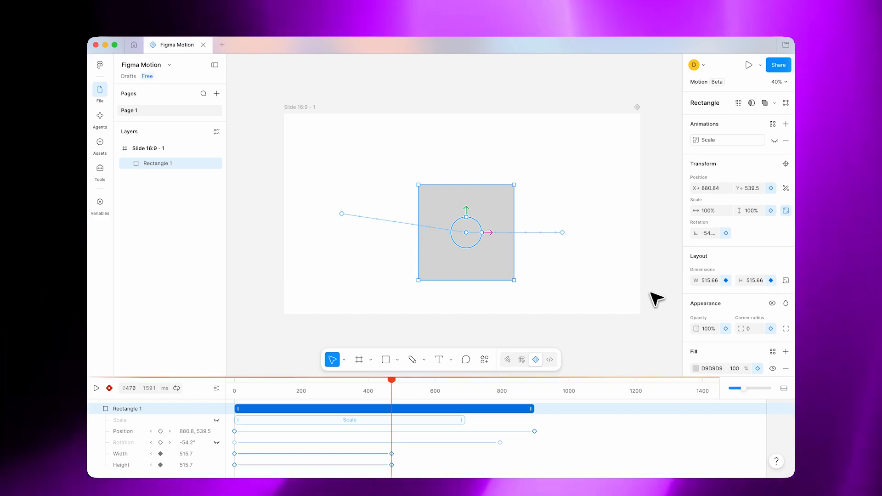
- Preview the size animation from the start, check the width and height keyframes at 470 ms, and return to 0 ms
{"action": "left_click_drag", "start_coordinate": [395, 384], "coordinate": [190, 384]}
{"action": "key", "text": "space"}
{"action": "key", "text": "space"}
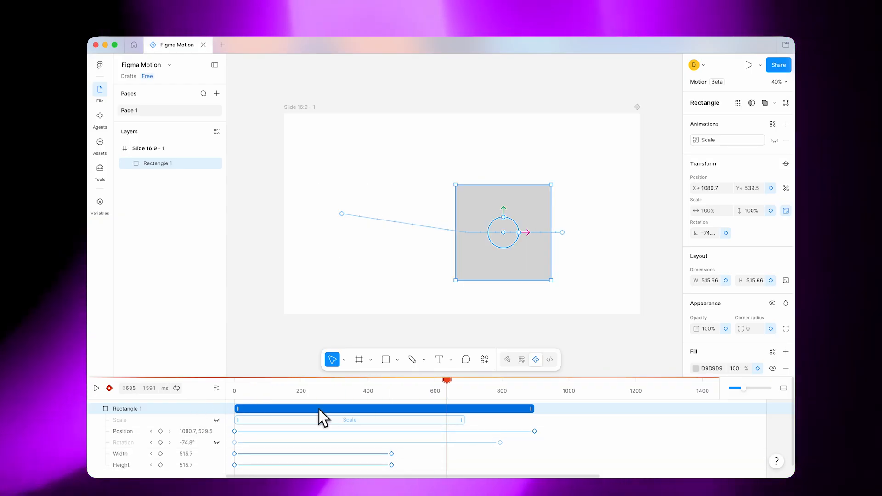
{"action": "left_click_drag", "start_coordinate": [448, 388], "coordinate": [395, 385]}
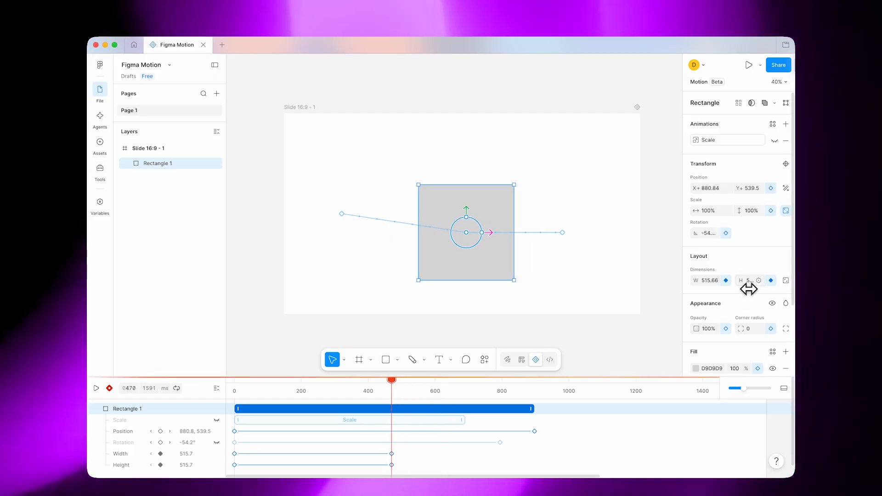
{"action": "left_click", "coordinate": [727, 281]}
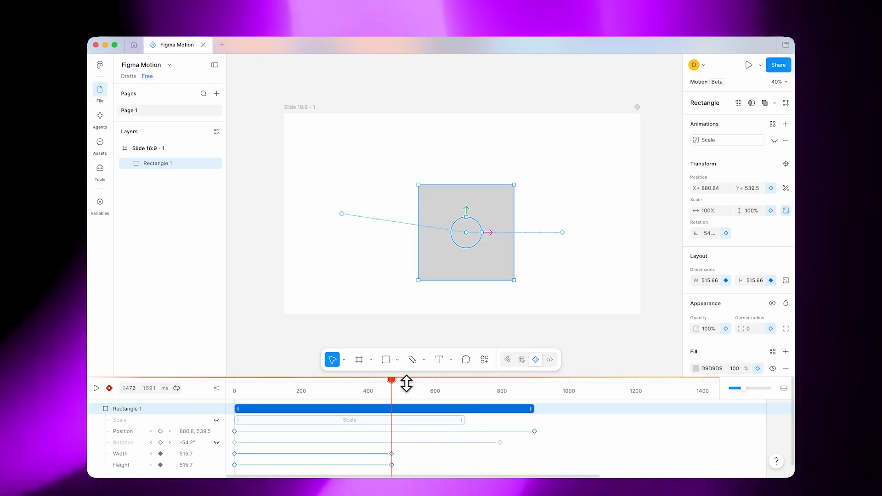
{"action": "left_click_drag", "start_coordinate": [398, 383], "coordinate": [232, 379]}
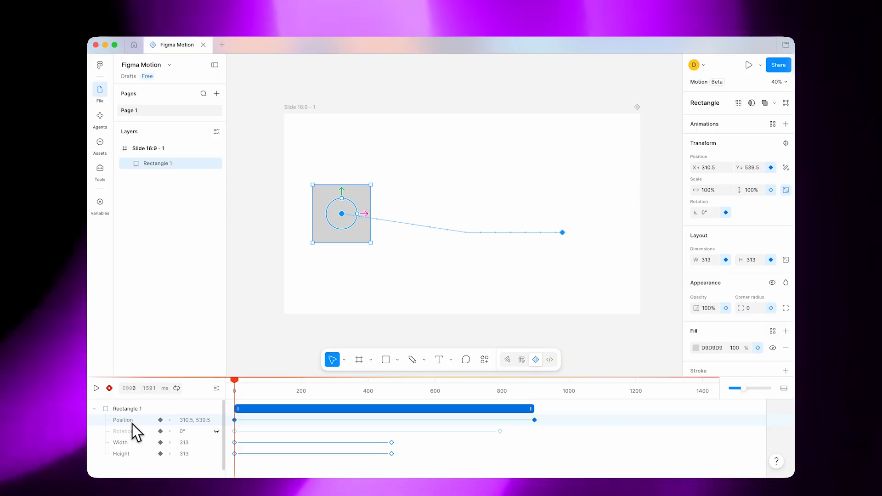
- Delete the rectangle's animation tracks from the timeline, including Rotation, Width and Height
{"action": "key", "text": "Delete"}
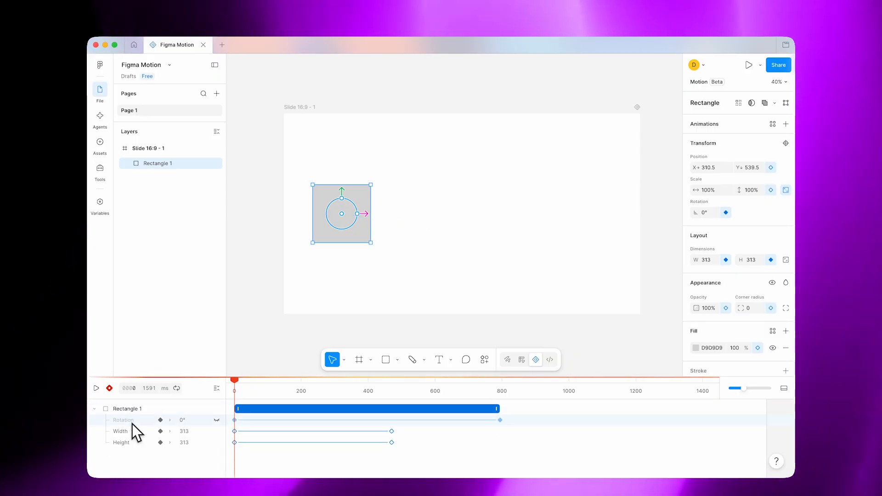
{"action": "left_click", "coordinate": [131, 423]}
{"action": "key", "text": "Delete"}
{"action": "left_click", "coordinate": [132, 424]}
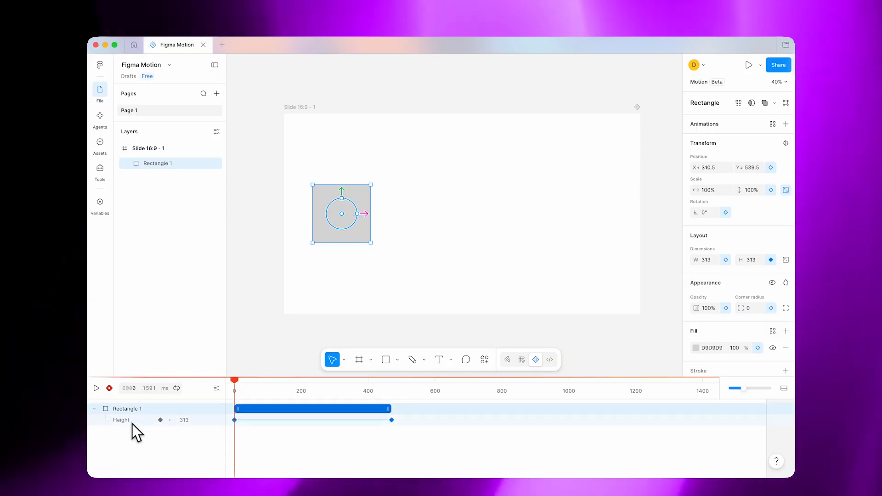
{"action": "key", "text": "Delete"}
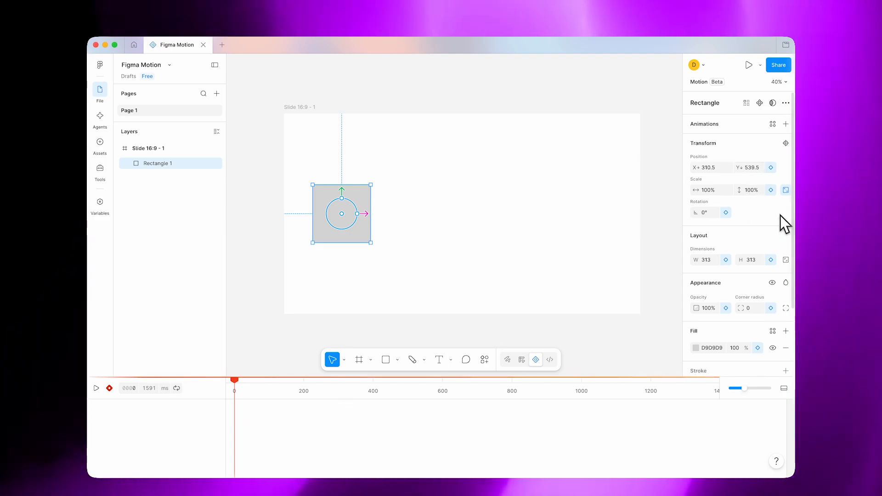
- Keyframe the rectangle's position at 0 ms and move it right to about X 1472.5 at 1188 ms
{"action": "left_click", "coordinate": [771, 168]}
{"action": "left_click_drag", "start_coordinate": [238, 383], "coordinate": [650, 387]}
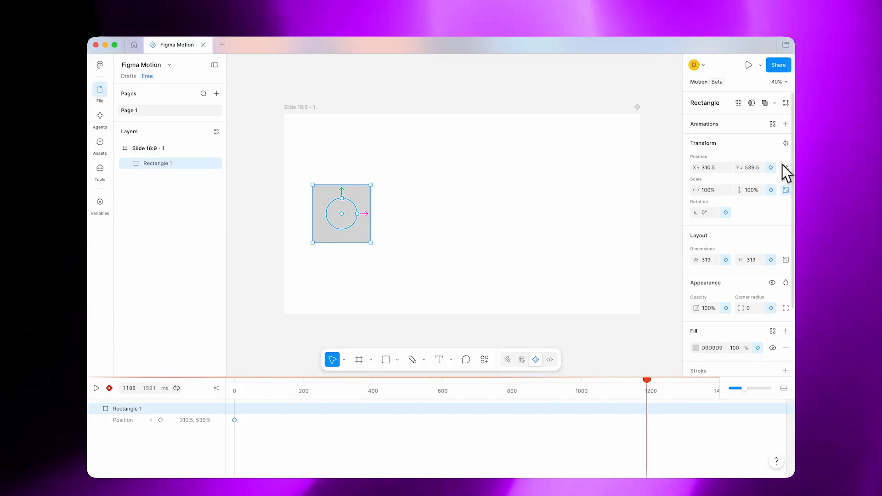
{"action": "left_click_drag", "start_coordinate": [341, 220], "coordinate": [556, 218]}
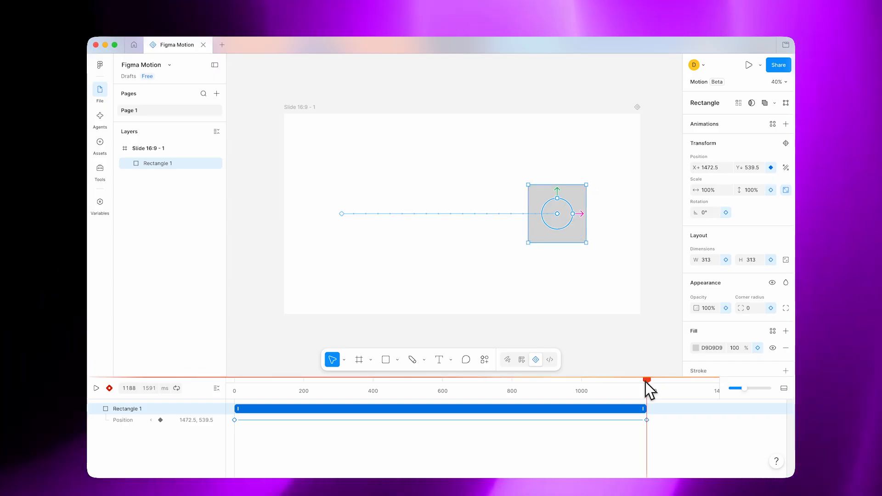
- Preview the rectangle's horizontal movement and return the playhead to 0 ms
{"action": "left_click", "coordinate": [96, 389]}
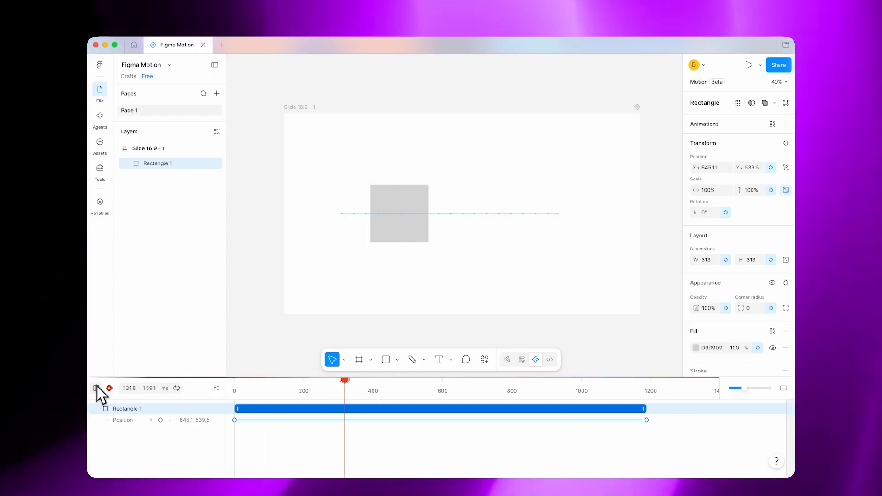
{"action": "left_click", "coordinate": [96, 388]}
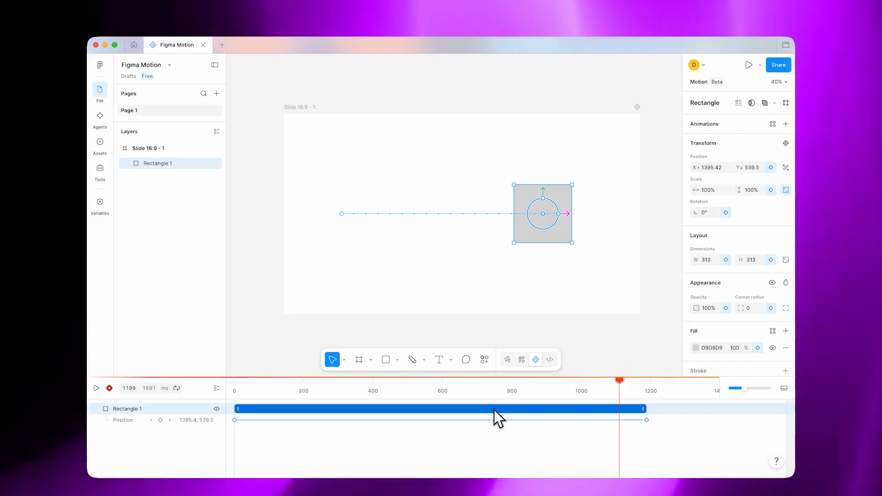
{"action": "left_click_drag", "start_coordinate": [623, 382], "coordinate": [218, 377]}
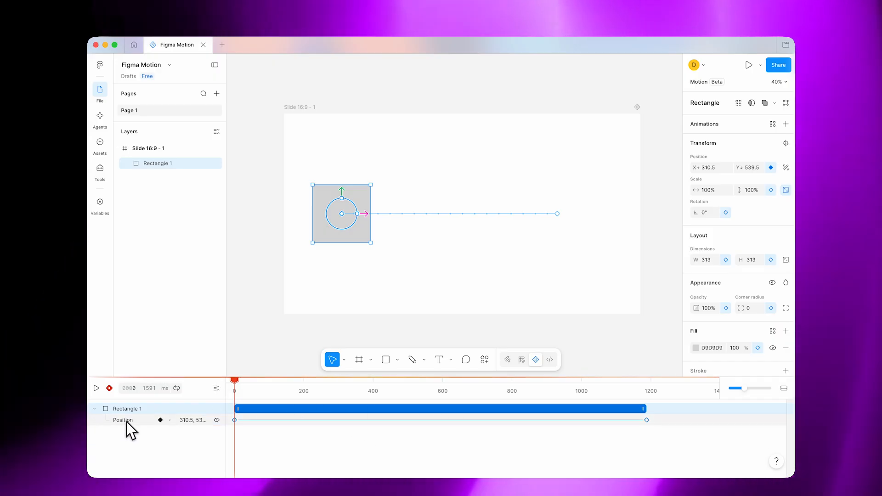
- Set the easing between the rectangle's two position keyframes to Ease in and out
{"action": "left_click", "coordinate": [126, 422]}
{"action": "mouse_move", "coordinate": [440, 422]}
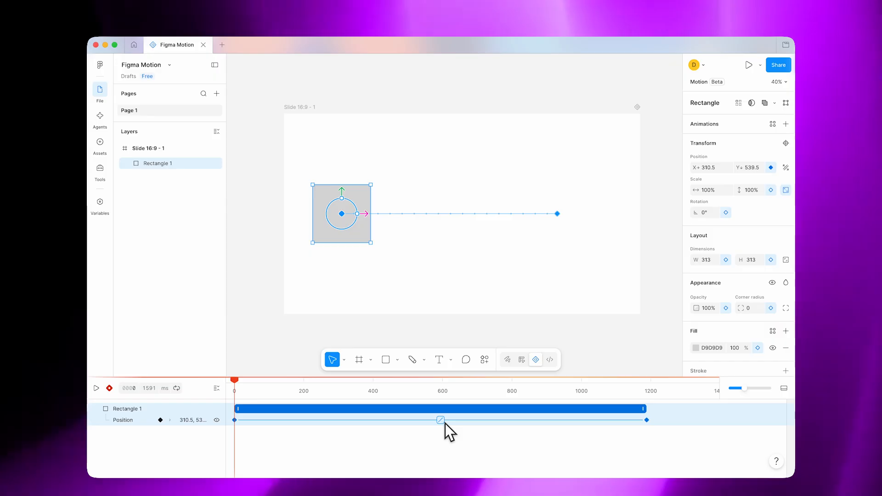
{"action": "left_click", "coordinate": [442, 422]}
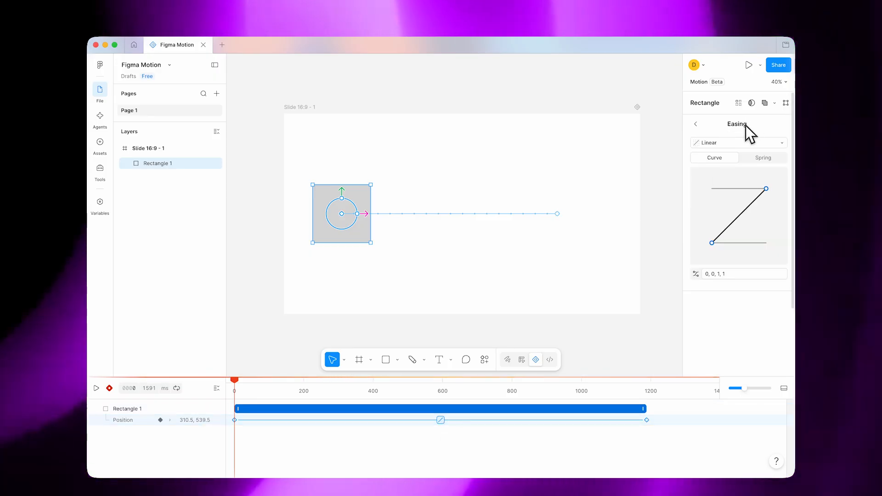
{"action": "left_click", "coordinate": [721, 143]}
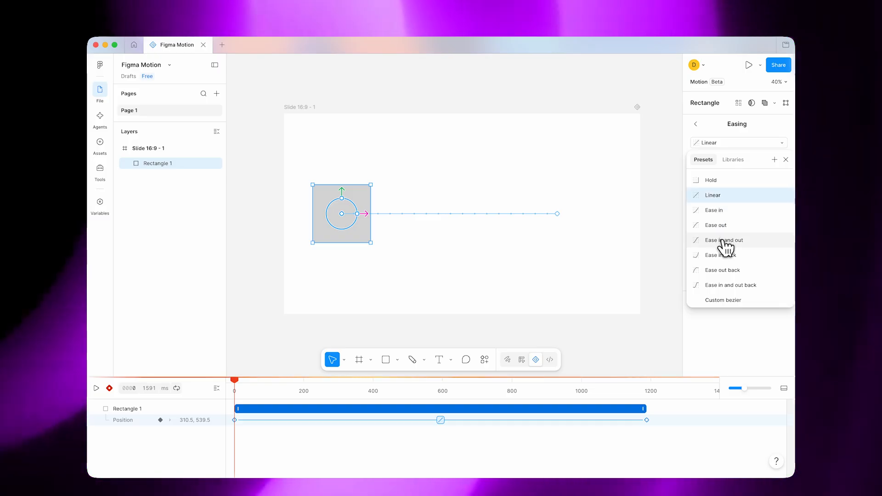
{"action": "left_click", "coordinate": [723, 240]}
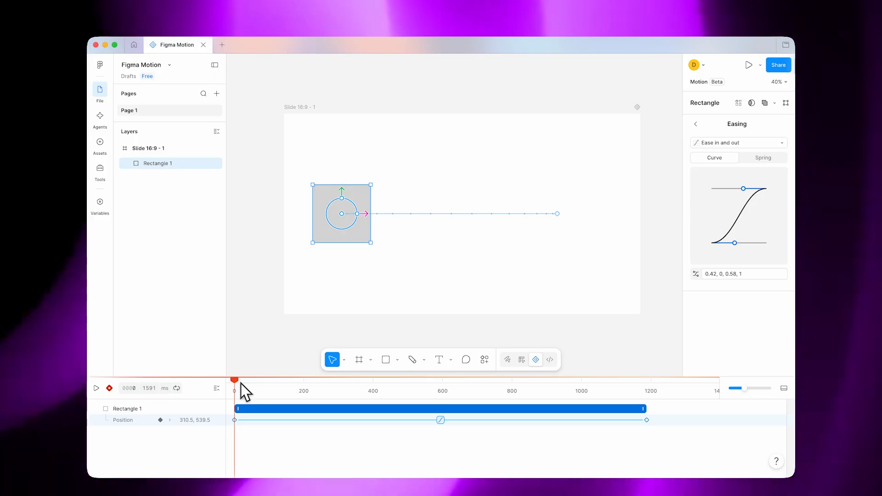
- Preview the Ease in and out movement and rewind the playhead to 0 ms
{"action": "key", "text": "space"}
{"action": "key", "text": "space"}
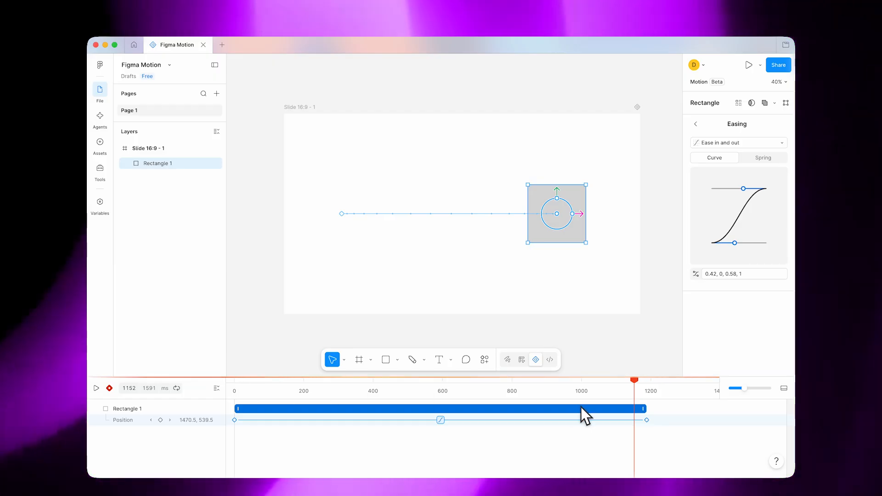
{"action": "left_click_drag", "start_coordinate": [642, 381], "coordinate": [215, 401]}
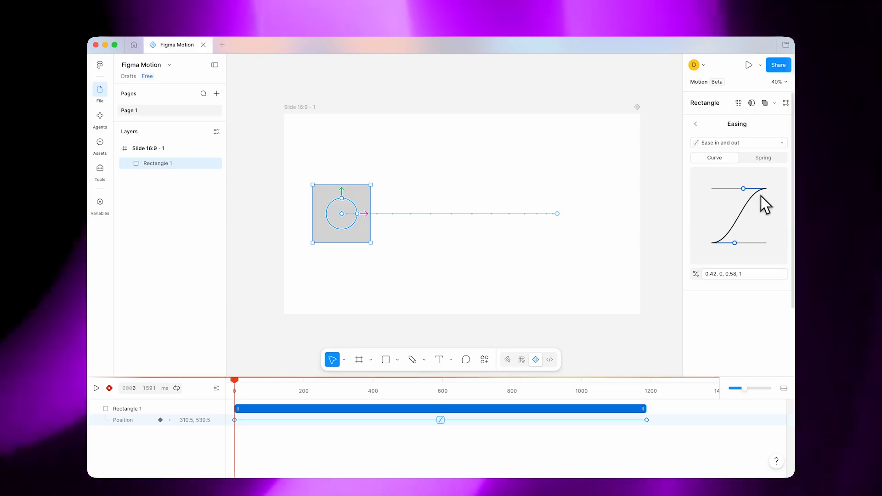
- Reshape the easing curve's handles into a custom bezier of about 0.77, -0.06, 0.16, 1.18 and preview the movement
{"action": "left_click_drag", "start_coordinate": [744, 189], "coordinate": [723, 183]}
{"action": "left_click_drag", "start_coordinate": [735, 243], "coordinate": [754, 246]}
{"action": "key", "text": "space"}
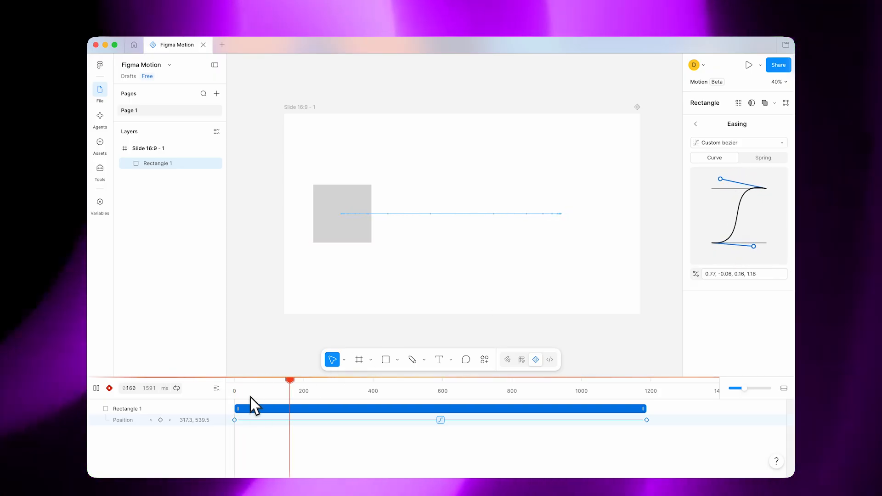
{"action": "key", "text": "space"}
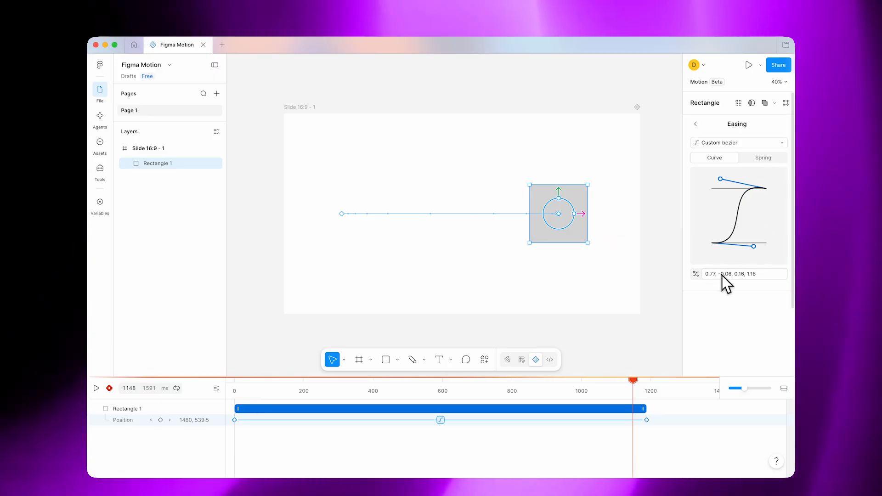
- Review the list of easing presets, close it, and replay the custom bezier movement from 0 ms
{"action": "left_click", "coordinate": [758, 143]}
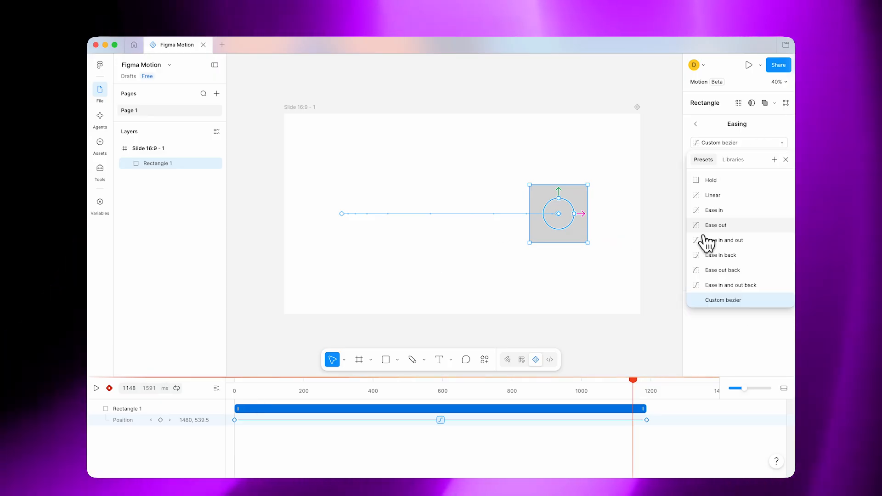
{"action": "left_click", "coordinate": [771, 143]}
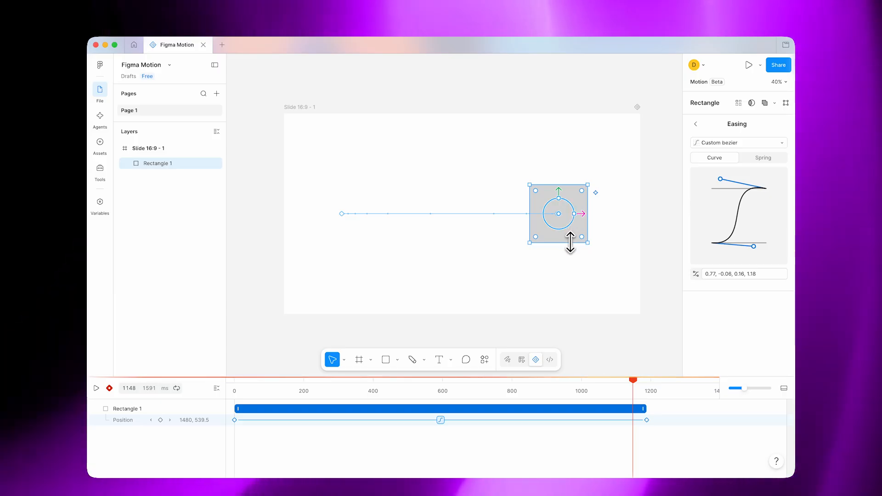
{"action": "left_click", "coordinate": [225, 393]}
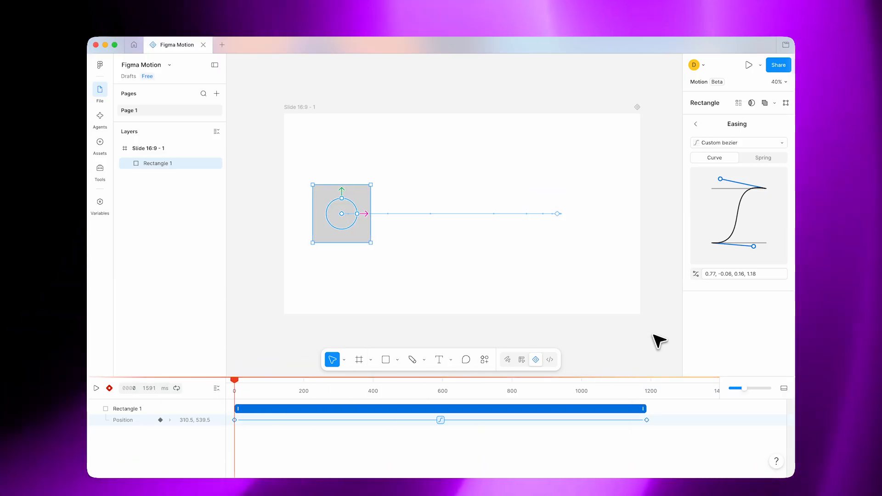
{"action": "key", "text": "space"}
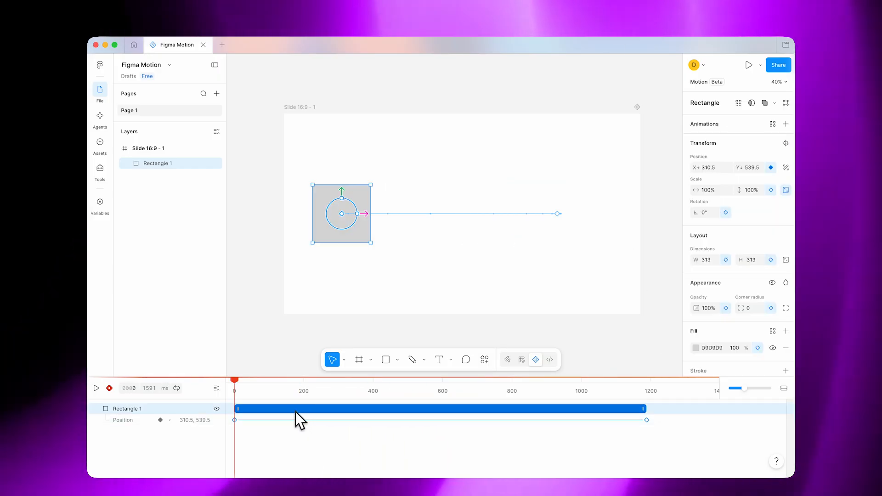
- Add a Position animation preset to the rectangle, sliding in from the left, and review its easing options
{"action": "left_click", "coordinate": [284, 409]}
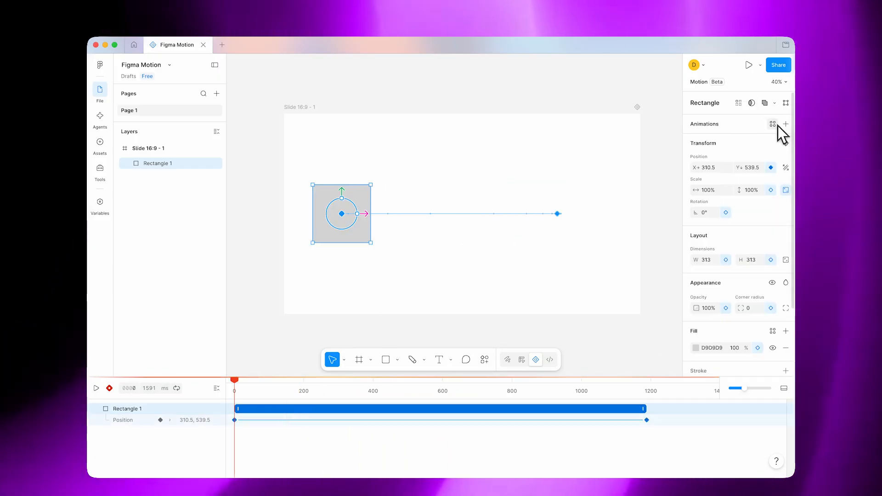
{"action": "left_click", "coordinate": [786, 124]}
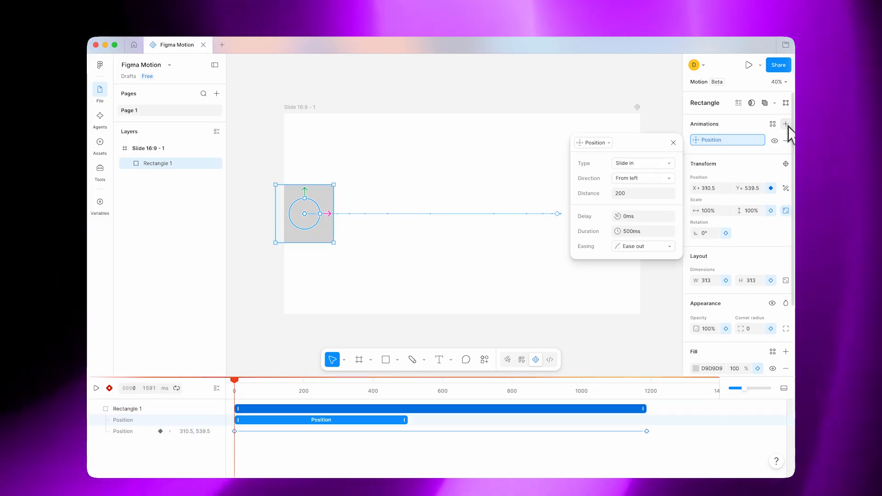
{"action": "left_click", "coordinate": [644, 247]}
{"action": "scroll", "coordinate": [670, 343], "scroll_direction": "down", "scroll_amount": 3}
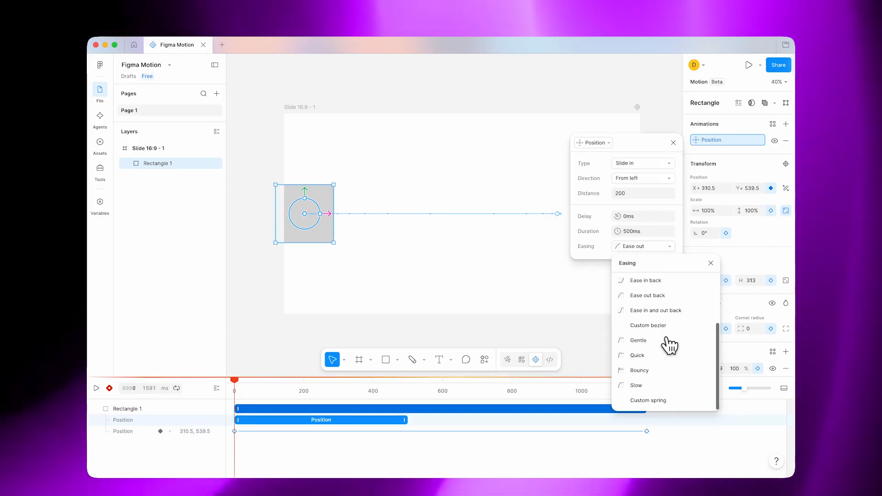
{"action": "scroll", "coordinate": [670, 345], "scroll_direction": "up", "scroll_amount": 3}
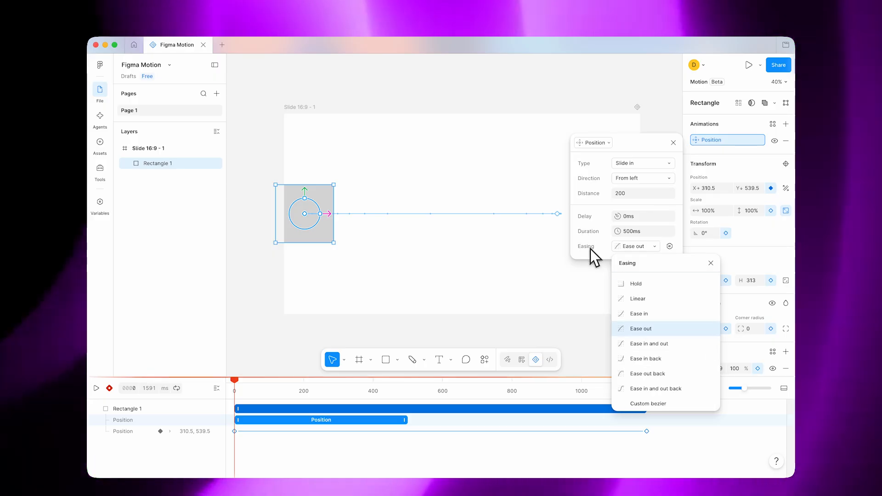
{"action": "left_click", "coordinate": [712, 263]}
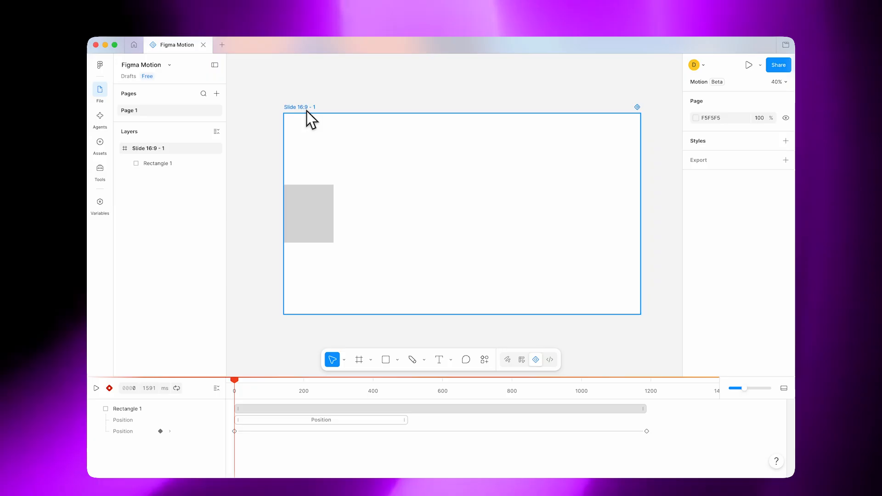
- Select the Slide 16:9 - 1 frame and compare its static and animated export settings, leaving Animated chosen
{"action": "left_click", "coordinate": [304, 109]}
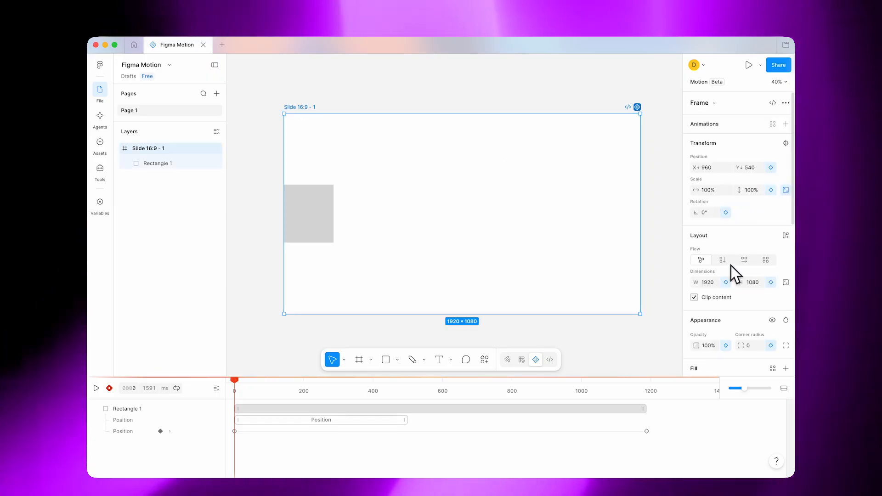
{"action": "scroll", "coordinate": [728, 279], "scroll_direction": "down", "scroll_amount": 10}
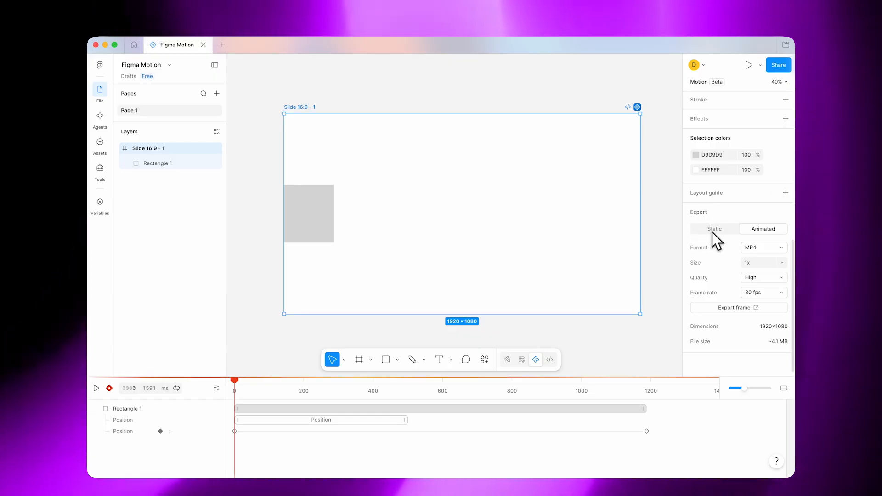
{"action": "left_click", "coordinate": [714, 233]}
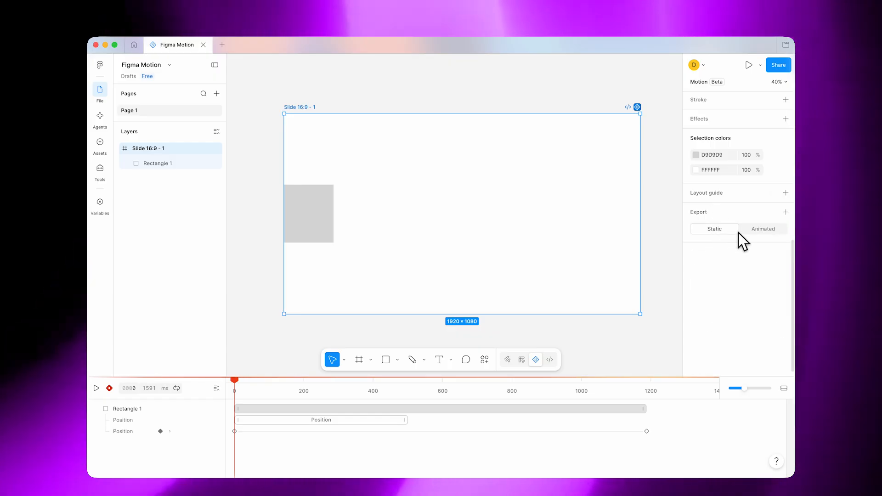
{"action": "left_click", "coordinate": [755, 232]}
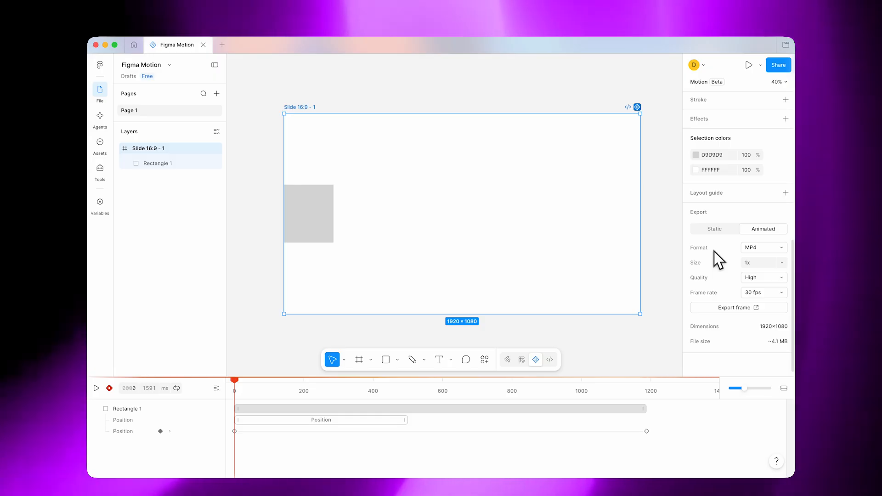
- Examine the available format, size, quality and frame rate options for the animated export
{"action": "left_click", "coordinate": [775, 249]}
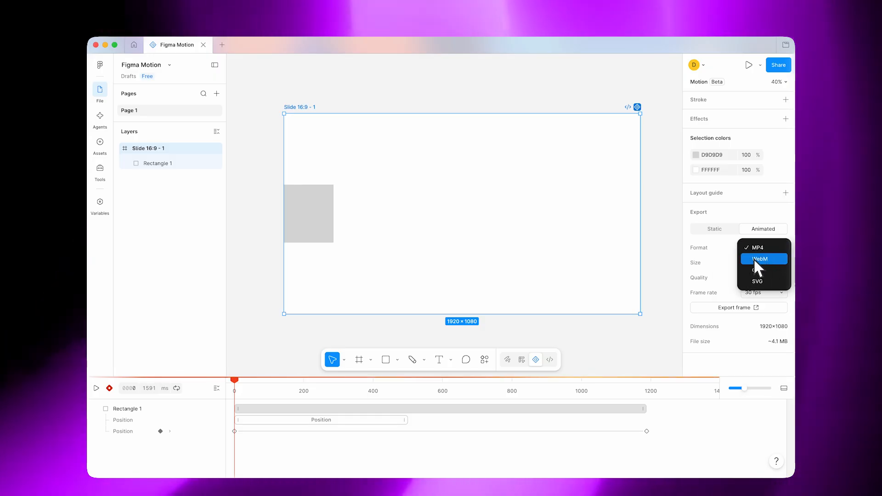
{"action": "left_click", "coordinate": [725, 247]}
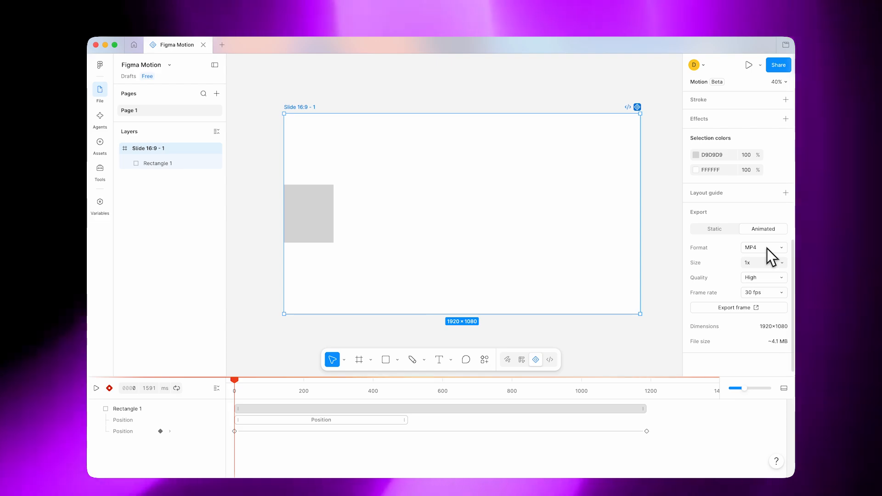
{"action": "left_click", "coordinate": [786, 265]}
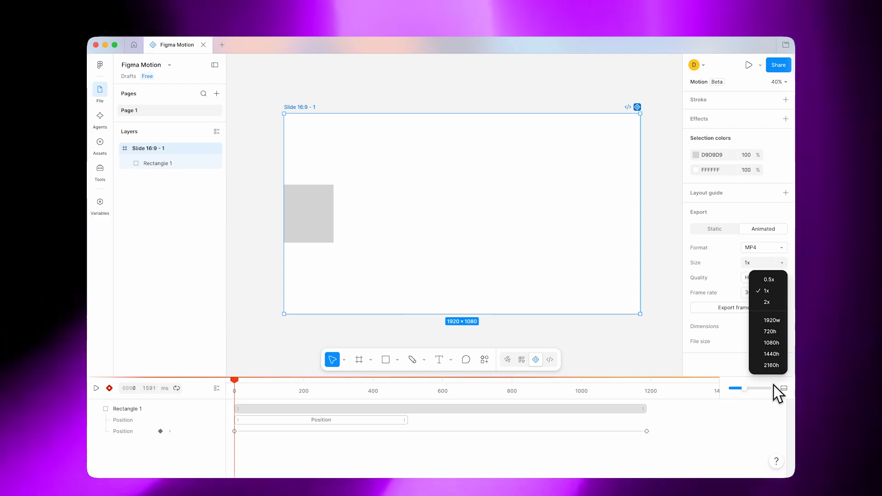
{"action": "left_click", "coordinate": [716, 262]}
{"action": "left_click", "coordinate": [785, 264]}
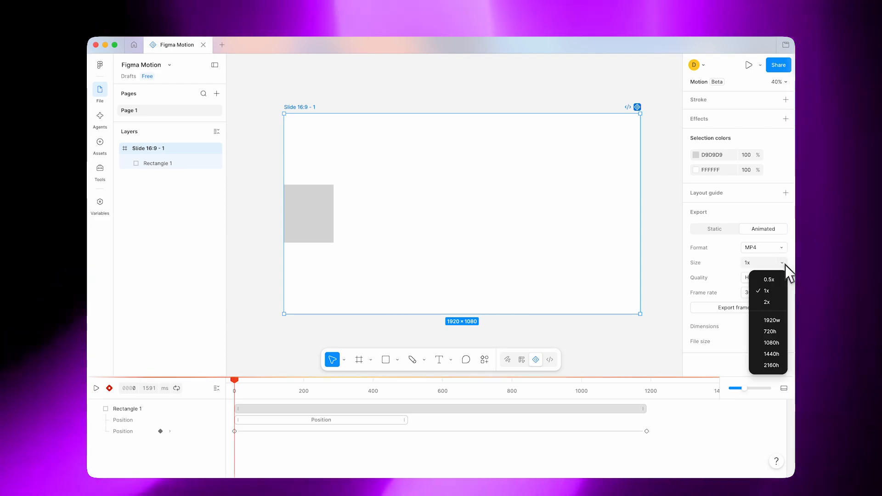
{"action": "left_click", "coordinate": [717, 266]}
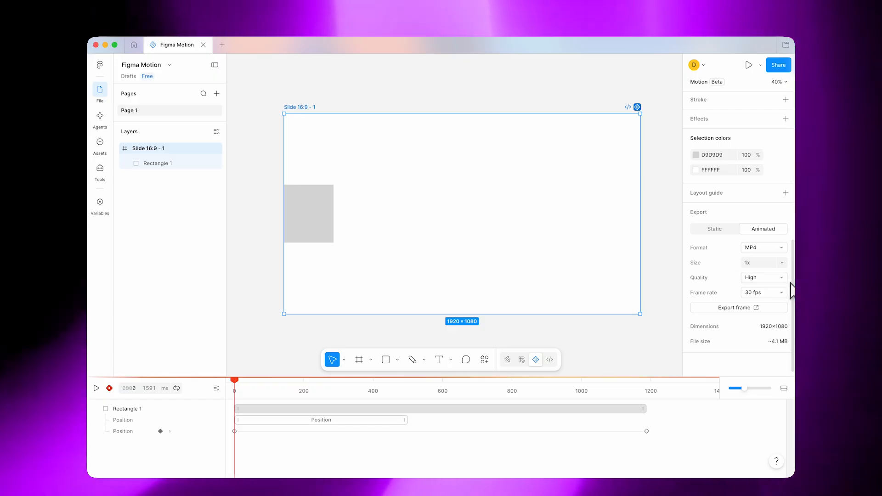
{"action": "left_click", "coordinate": [782, 278]}
{"action": "left_click", "coordinate": [708, 275]}
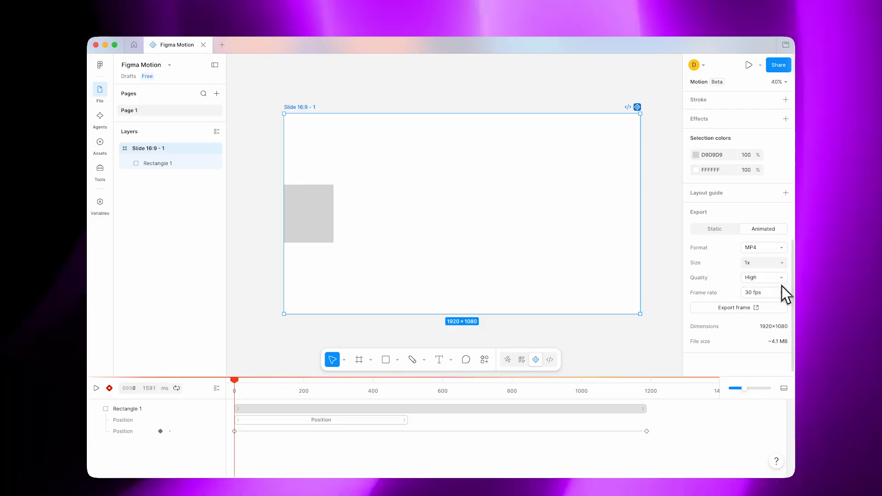
{"action": "left_click", "coordinate": [781, 292]}
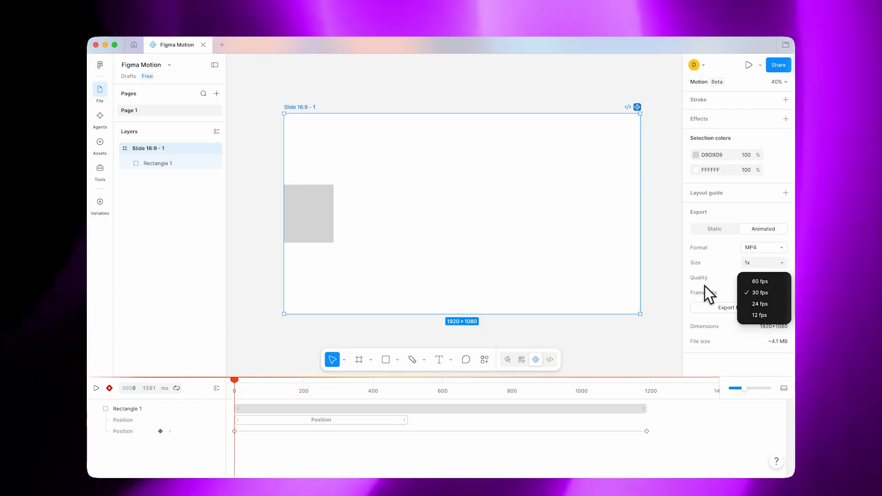
{"action": "left_click", "coordinate": [715, 293]}
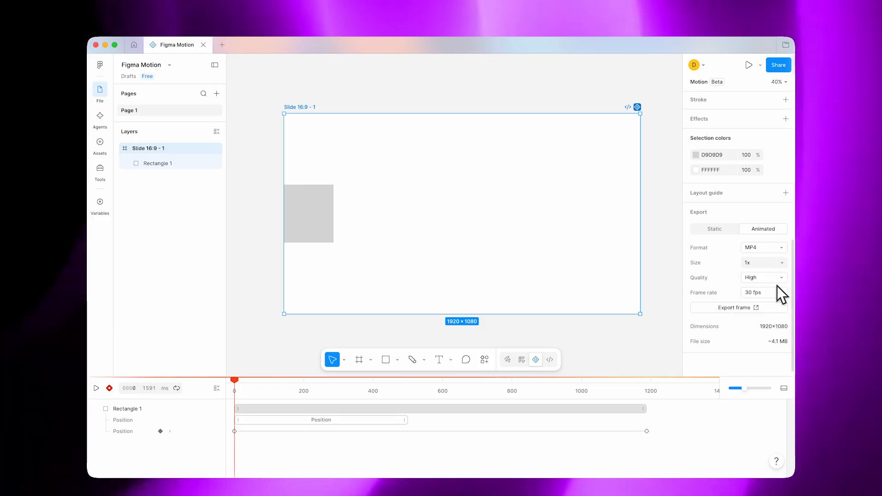
{"action": "left_click", "coordinate": [783, 293]}
{"action": "left_click", "coordinate": [727, 295]}
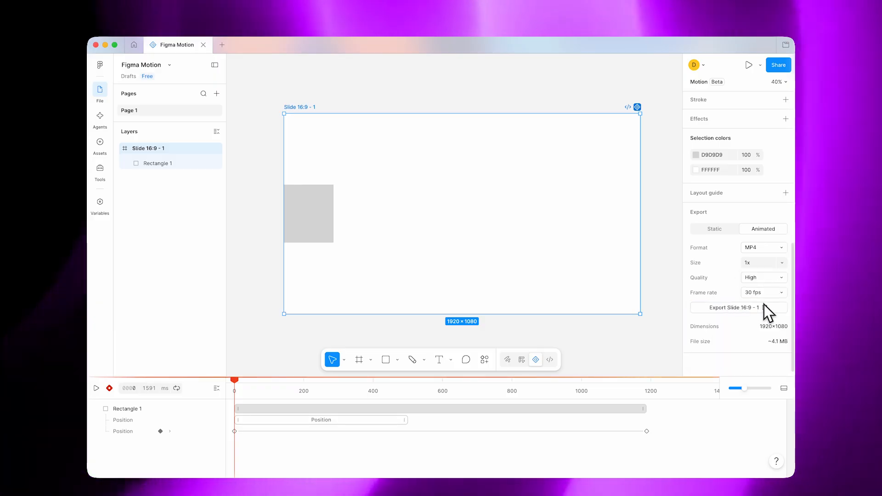
- Export the frame as an MP4, save it as Slide 16_9 - 1.mp4 in Downloads, and return to the Figma Motion file
{"action": "left_click", "coordinate": [746, 308]}
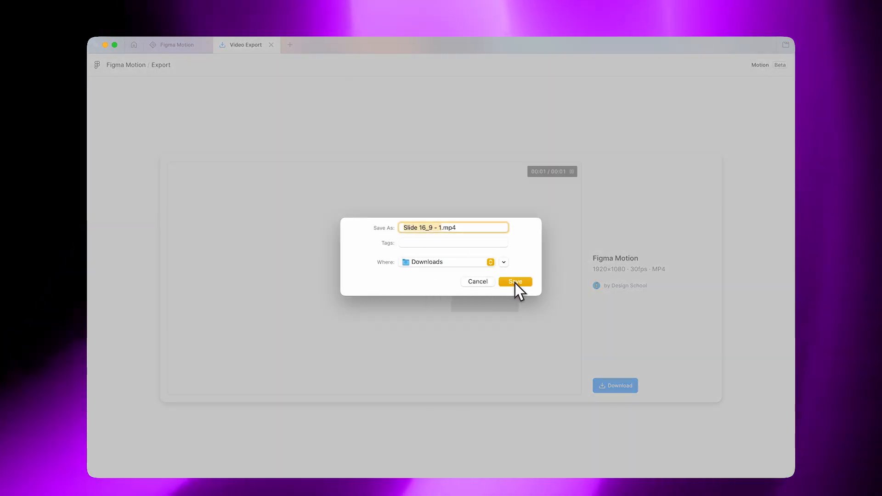
{"action": "left_click", "coordinate": [516, 283]}
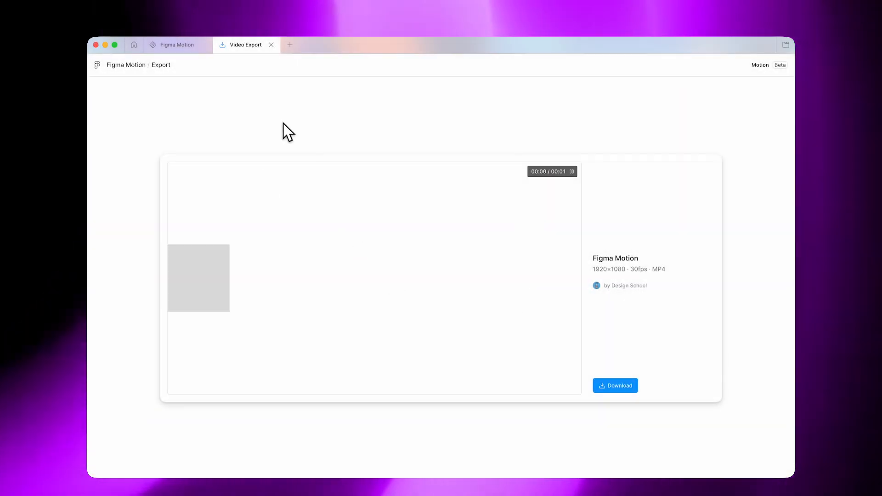
{"action": "left_click", "coordinate": [174, 48]}
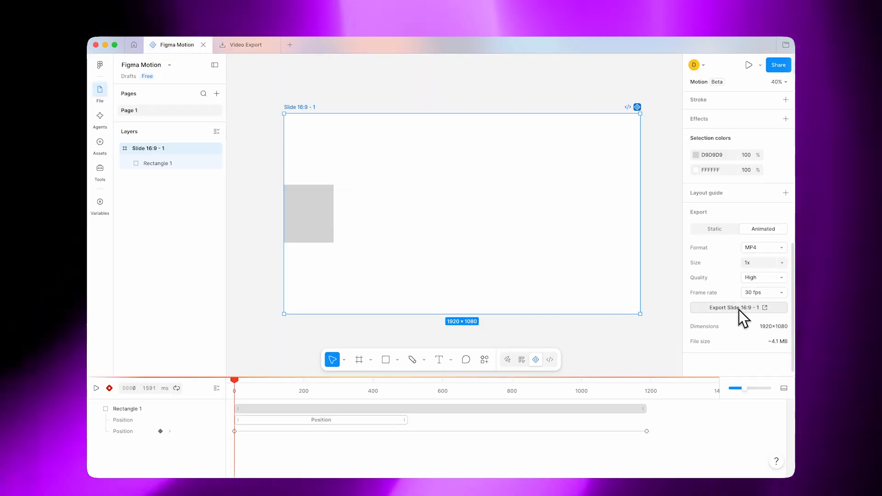
{"action": "scroll", "coordinate": [739, 309], "scroll_direction": "up", "scroll_amount": 8}
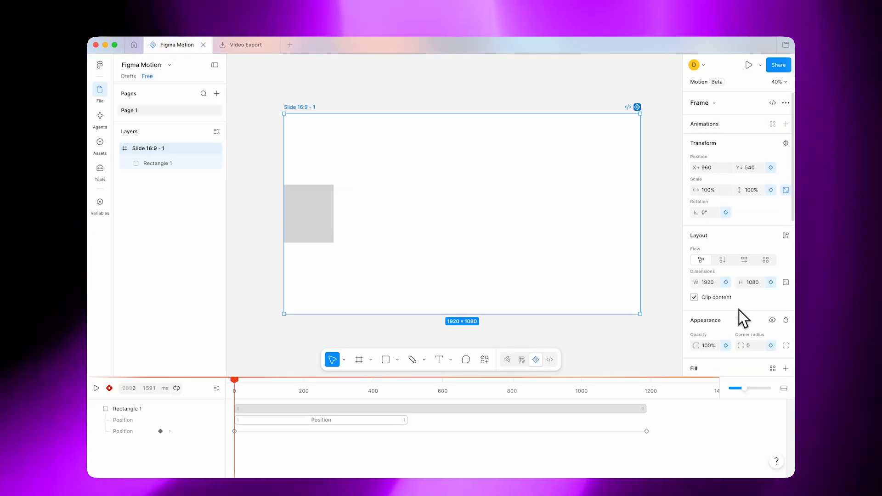